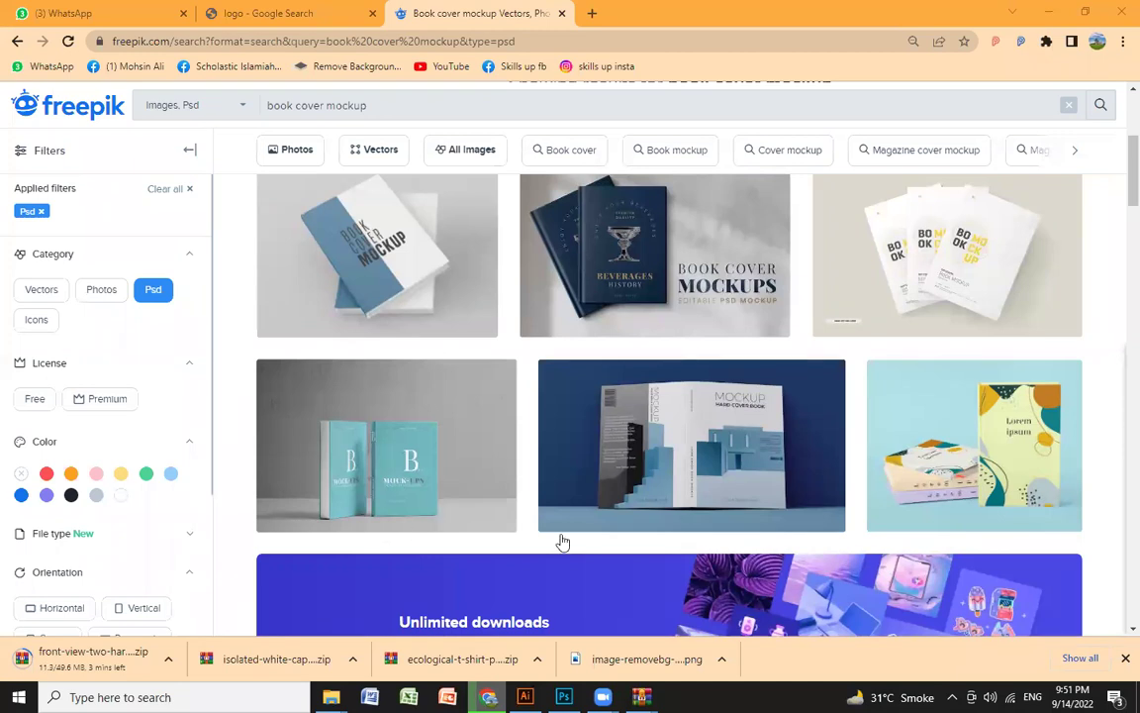
Scroll through the Freepik 'book cover mockup' PSD results.
scroll(506, 592, up, 2)
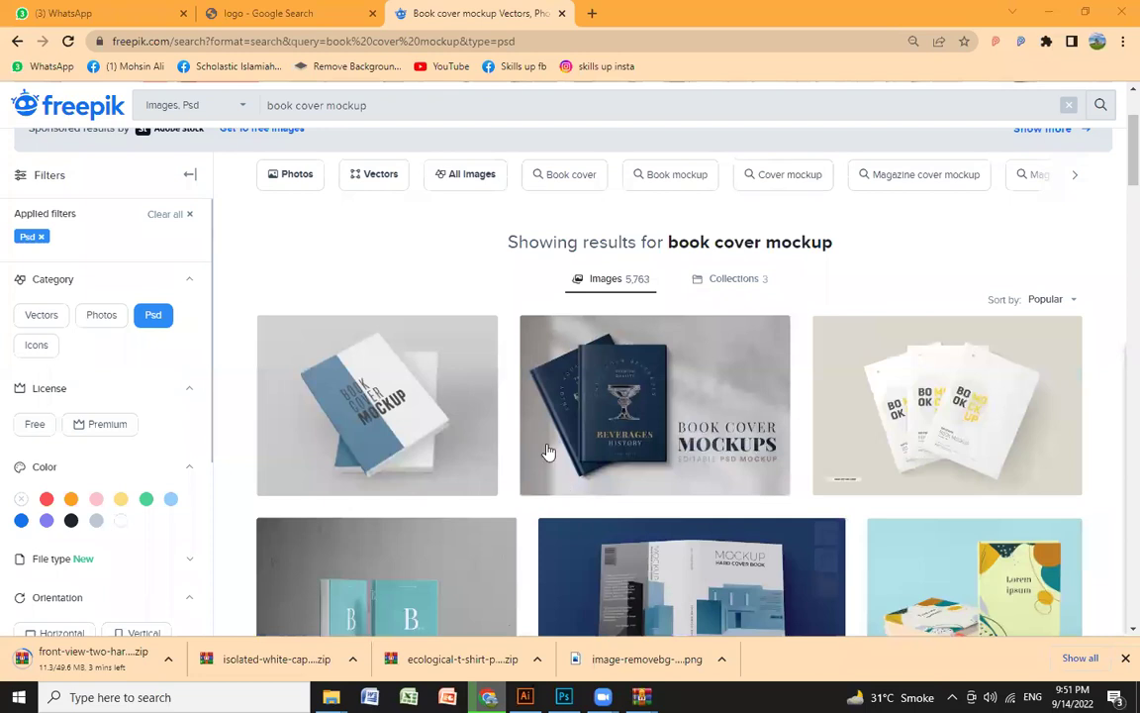
mouse_move(654, 404)
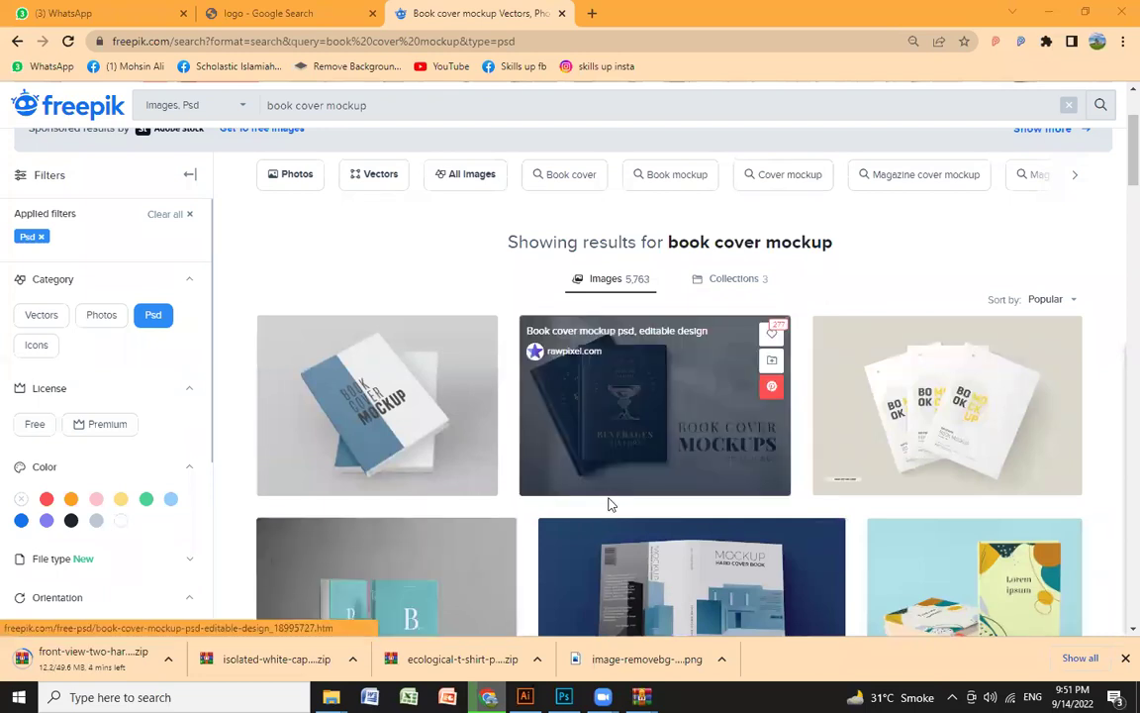
scroll(609, 506, down, 1)
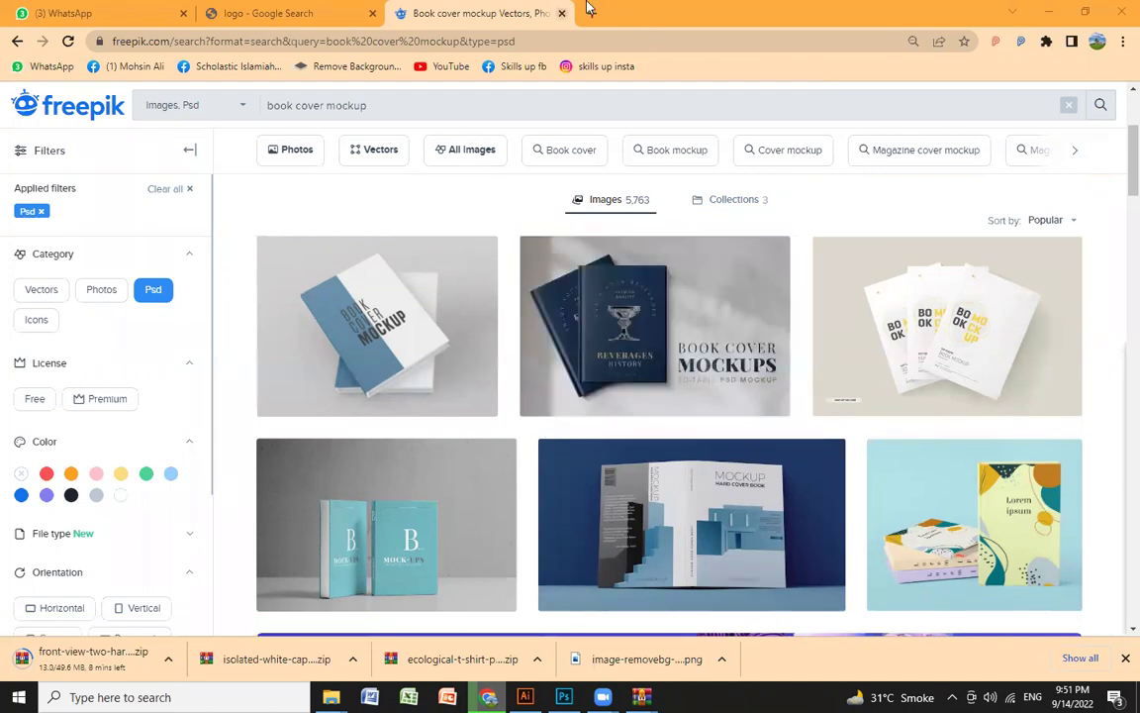
Search Google for 'ssd and hdd' in a new tab and show the image results.
key(ctrl+t)
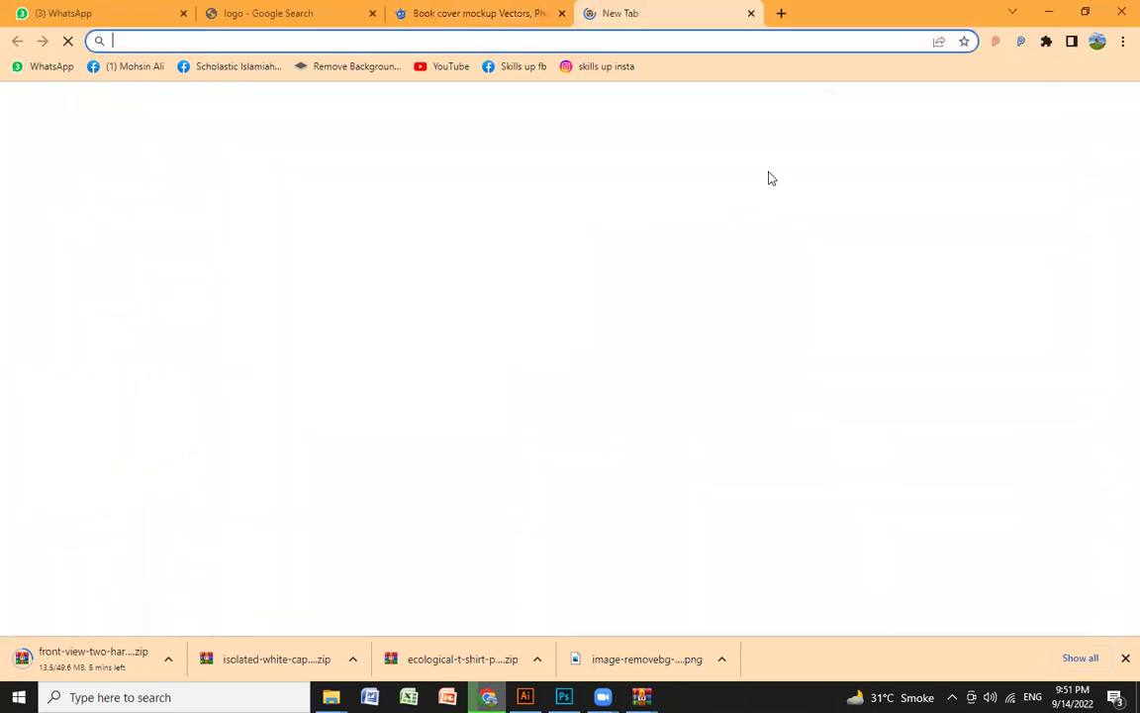
text(ssd and)
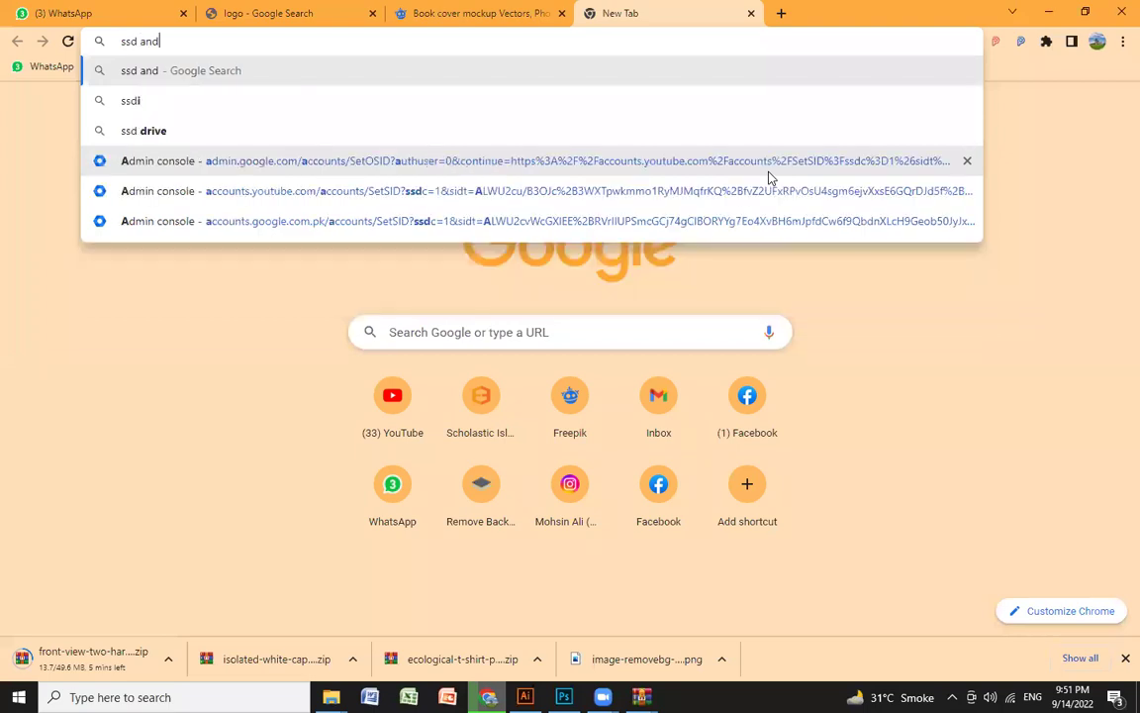
text( hdd)
key(Return)
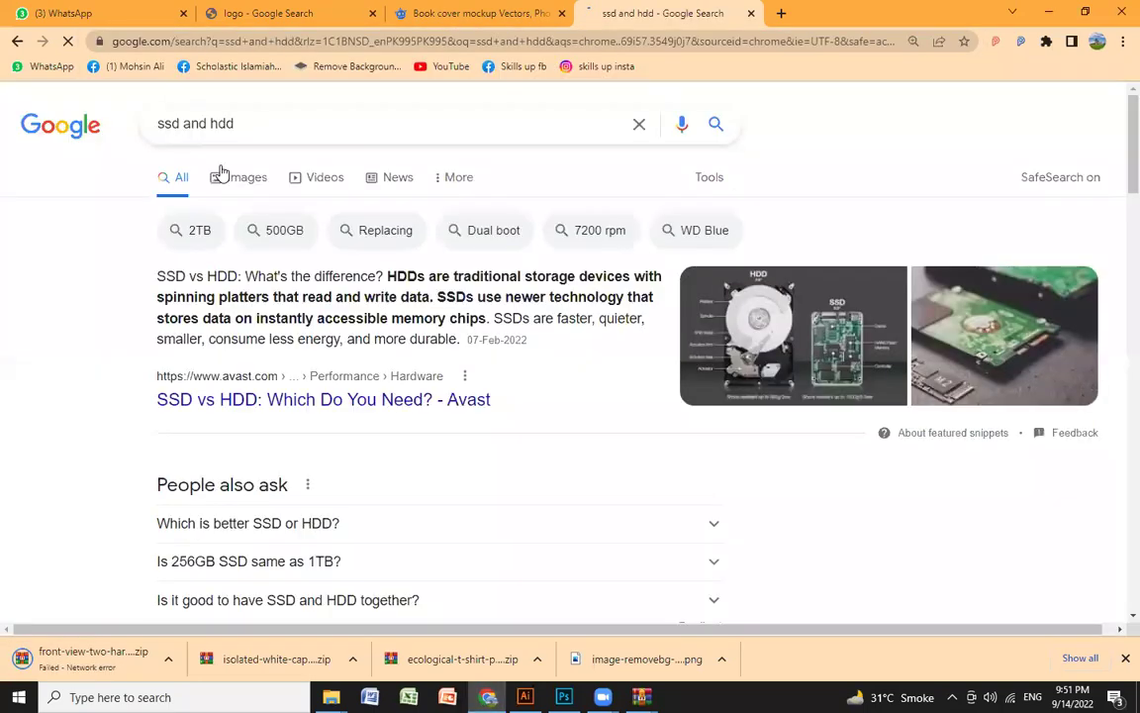
click(248, 178)
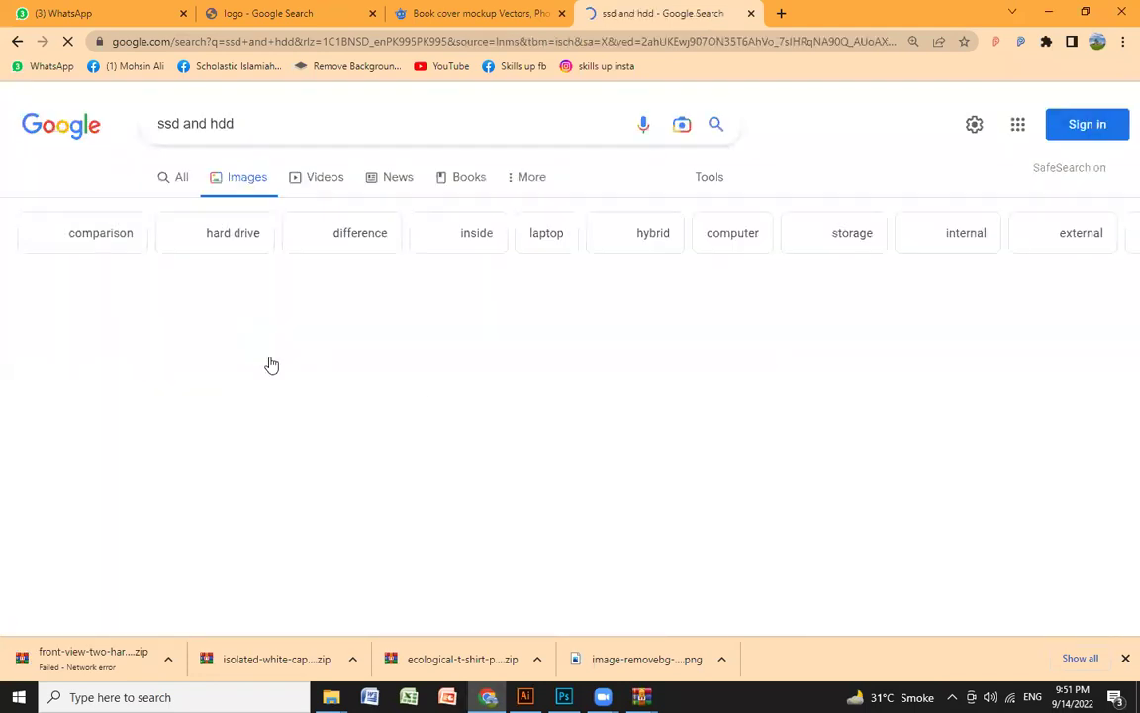
Scroll the results and preview the Pocket-lint SSD vs HDD image (945 × 630).
scroll(459, 394, down, 1)
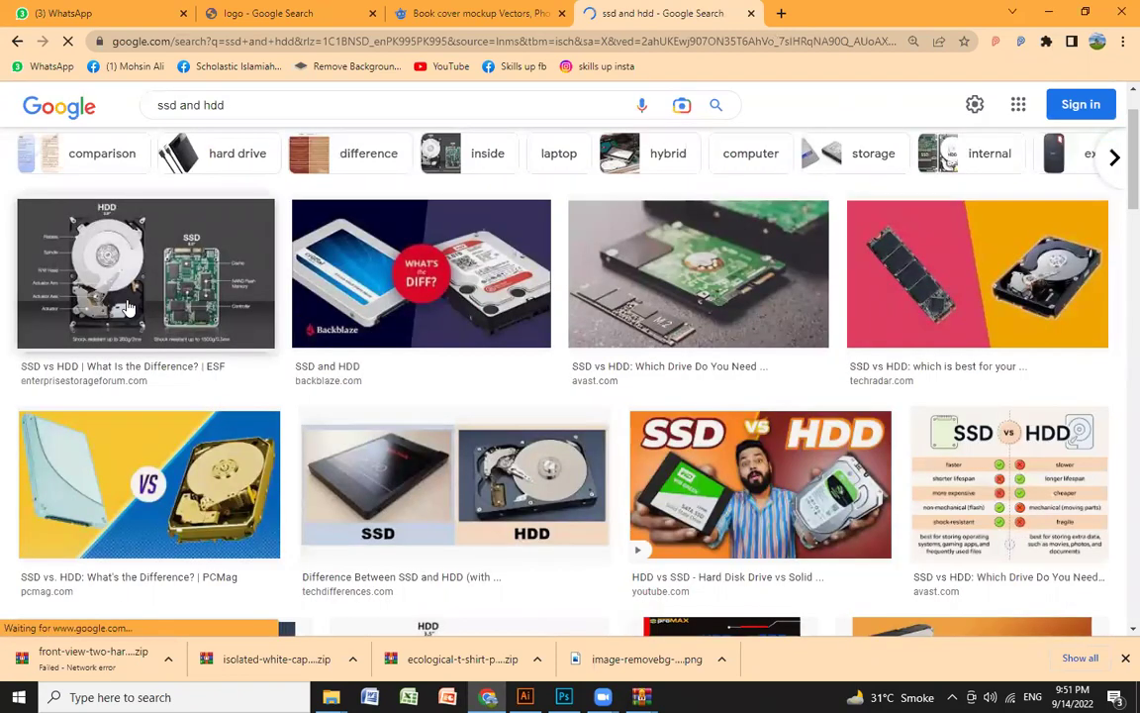
scroll(539, 366, down, 3)
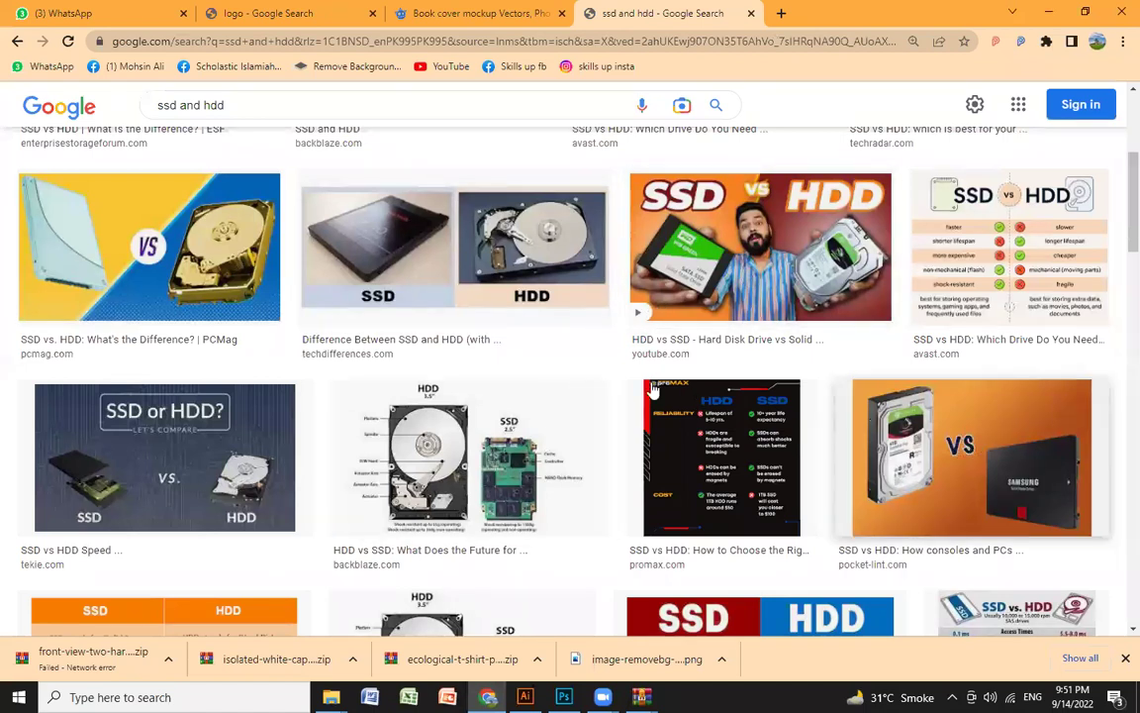
click(970, 455)
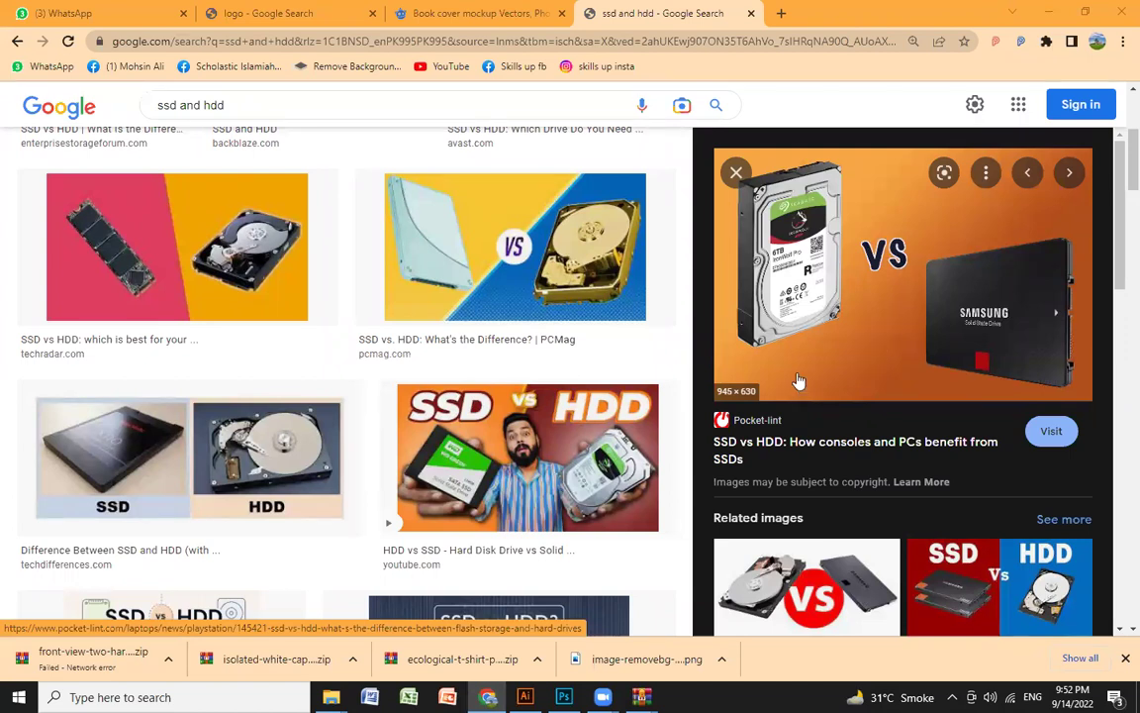
scroll(867, 364, up, 1)
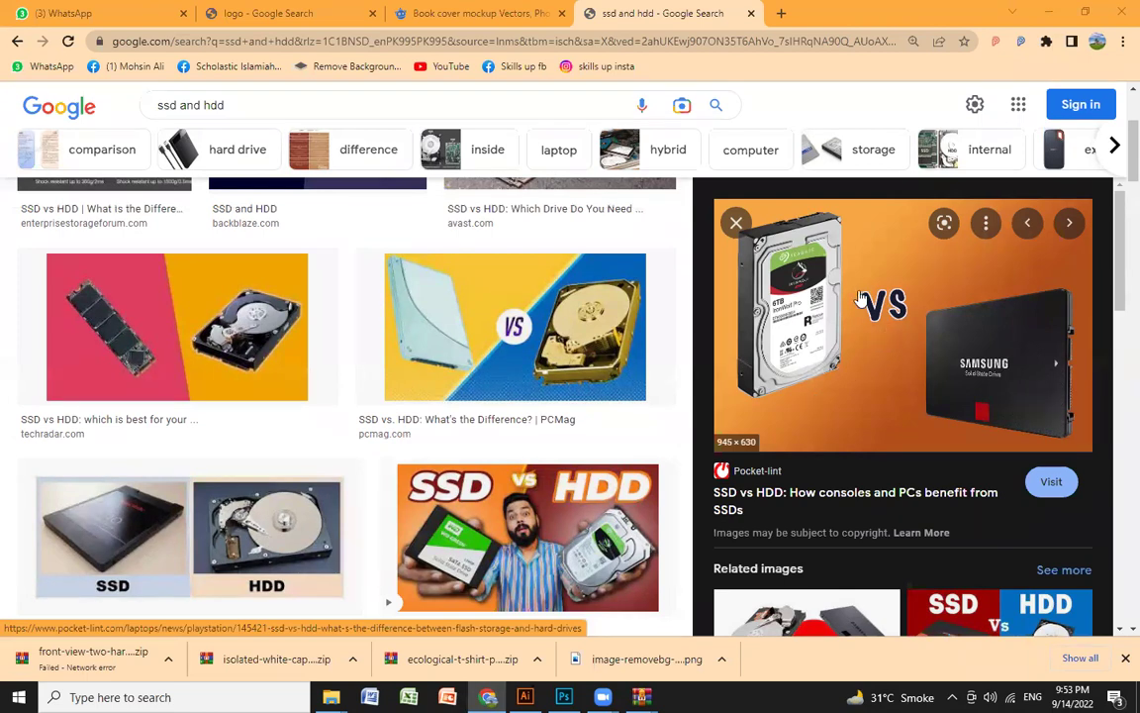
scroll(505, 405, up, 1)
scroll(315, 401, up, 2)
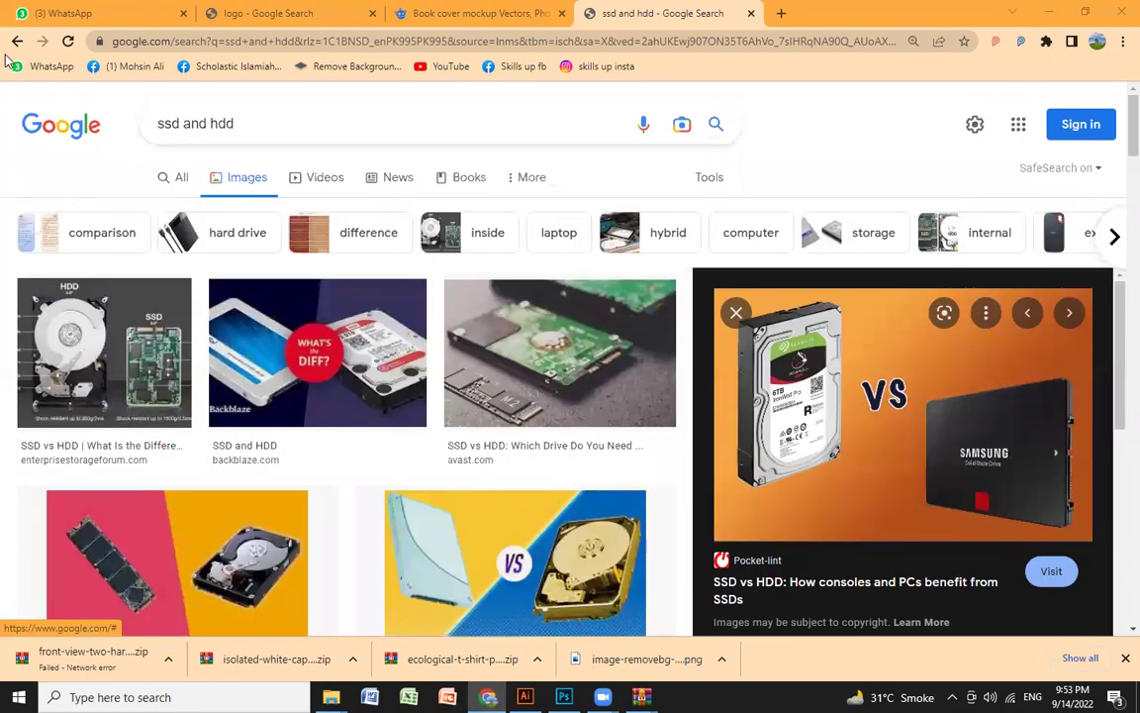
Check the failed download's options, then bring up Logo Mockups on Projects (G:) and select mockup 7.psd.
click(169, 658)
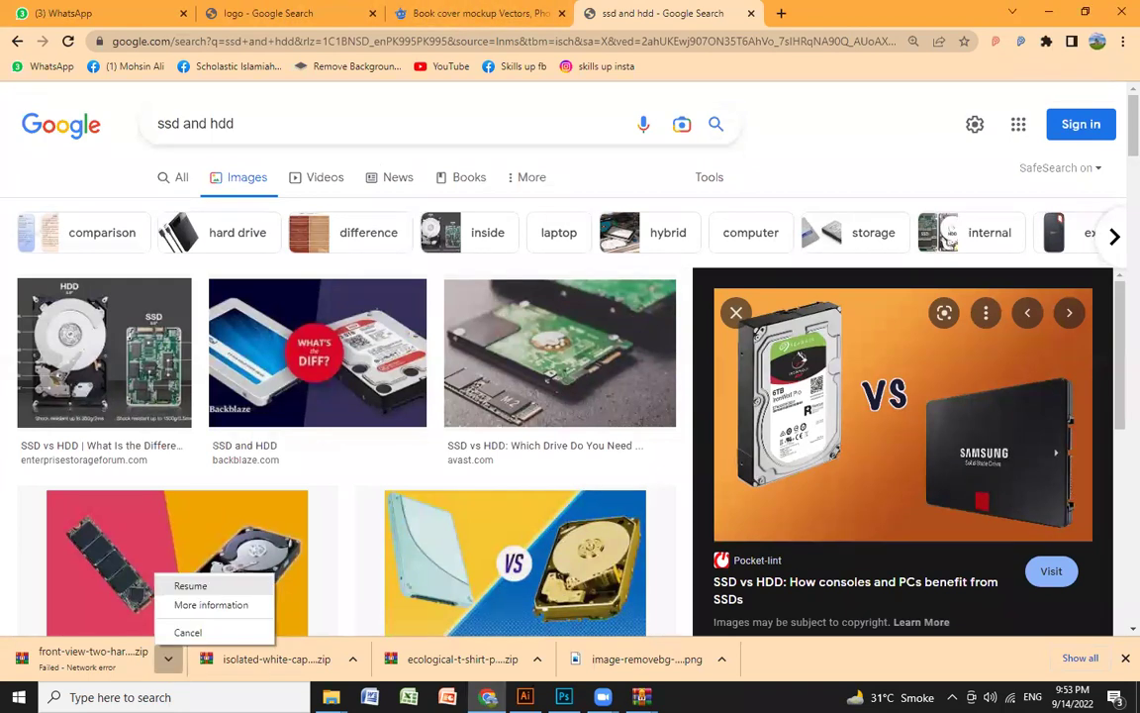
click(416, 539)
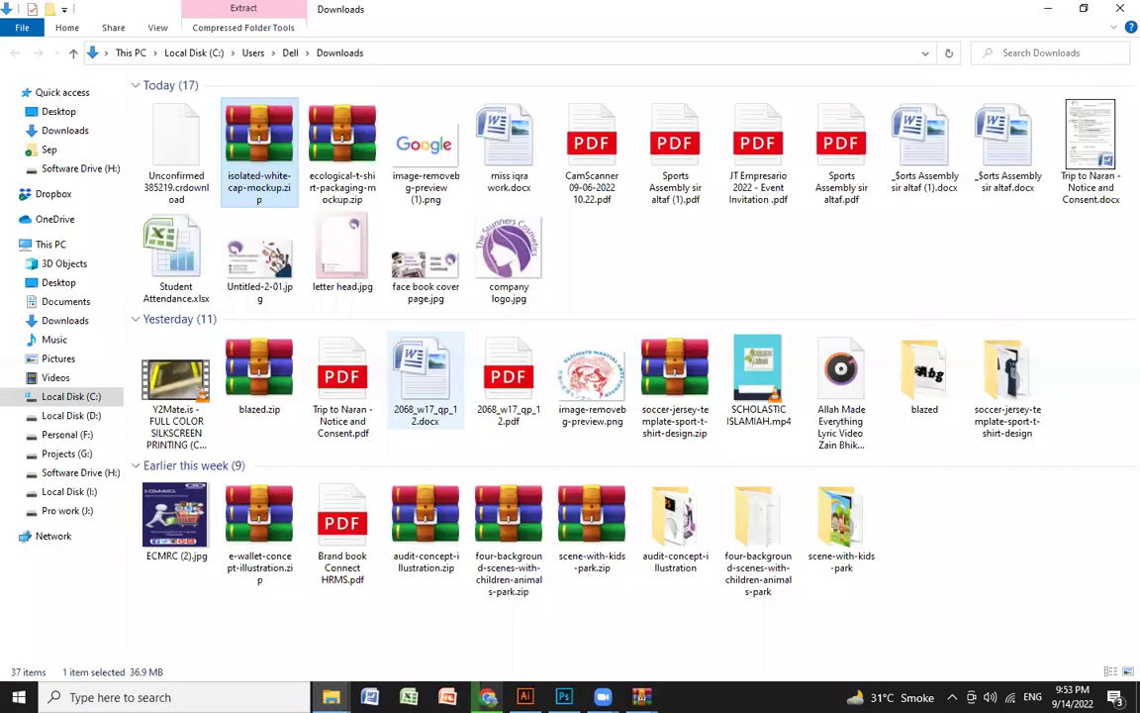
key(alt+Tab)
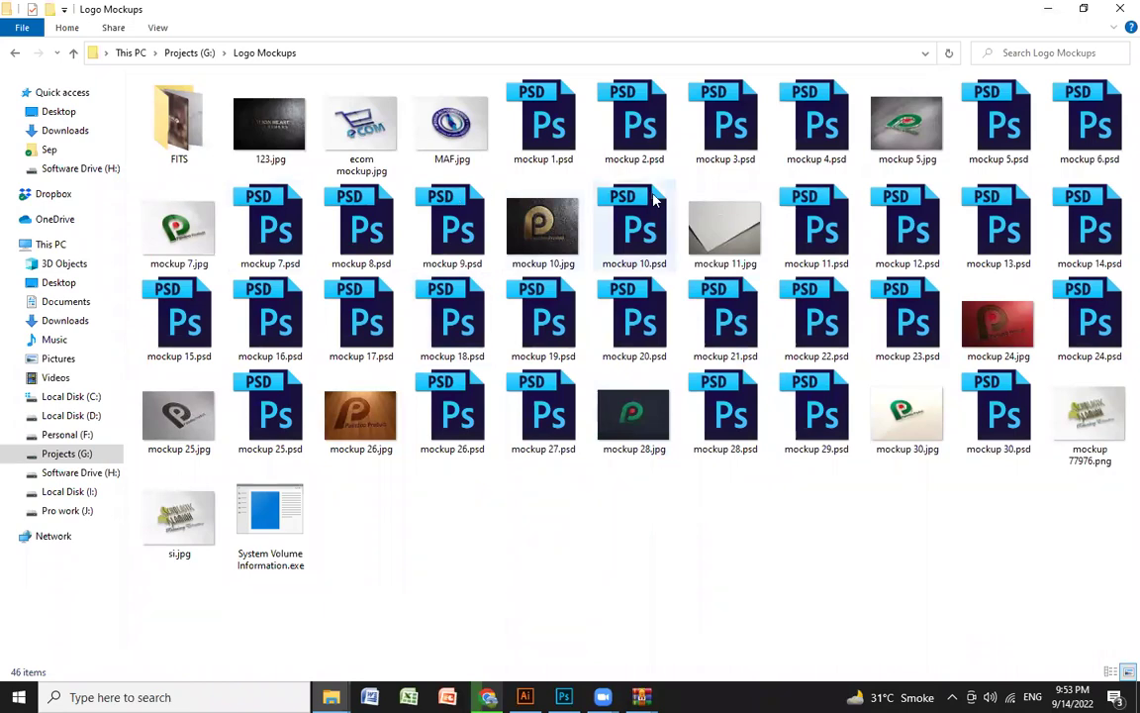
click(269, 228)
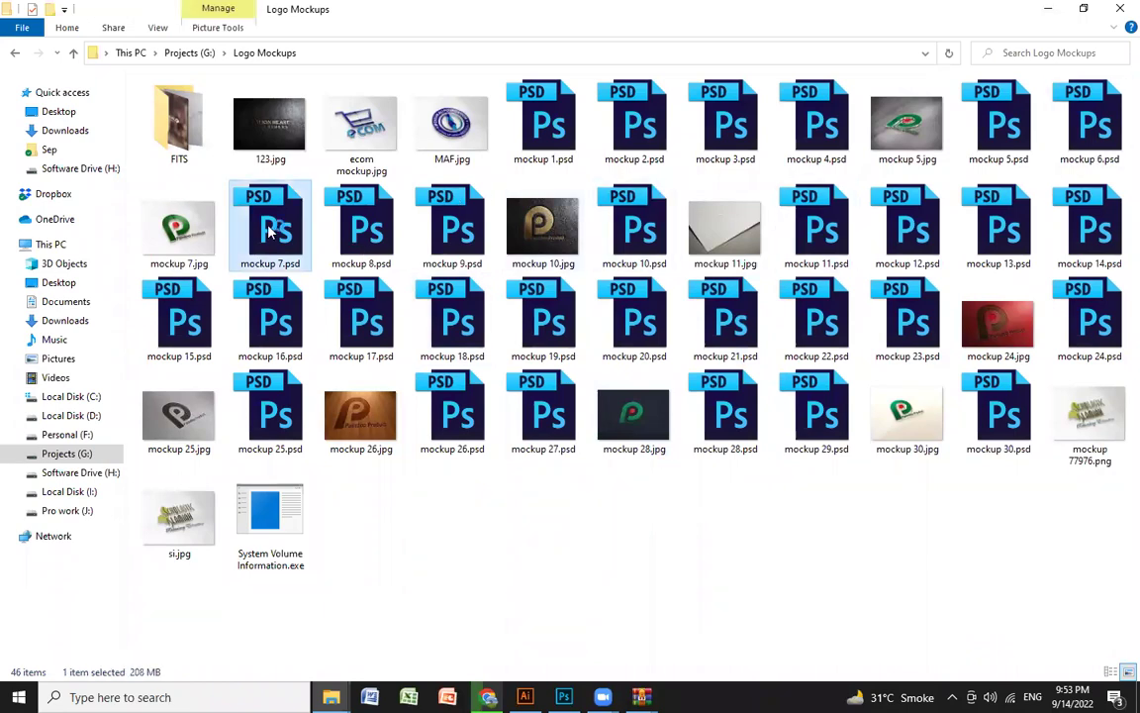
Open mockup 7.psd, dismiss the New Library prompt, and zoom in on the 3D logo lettering.
double_click(269, 228)
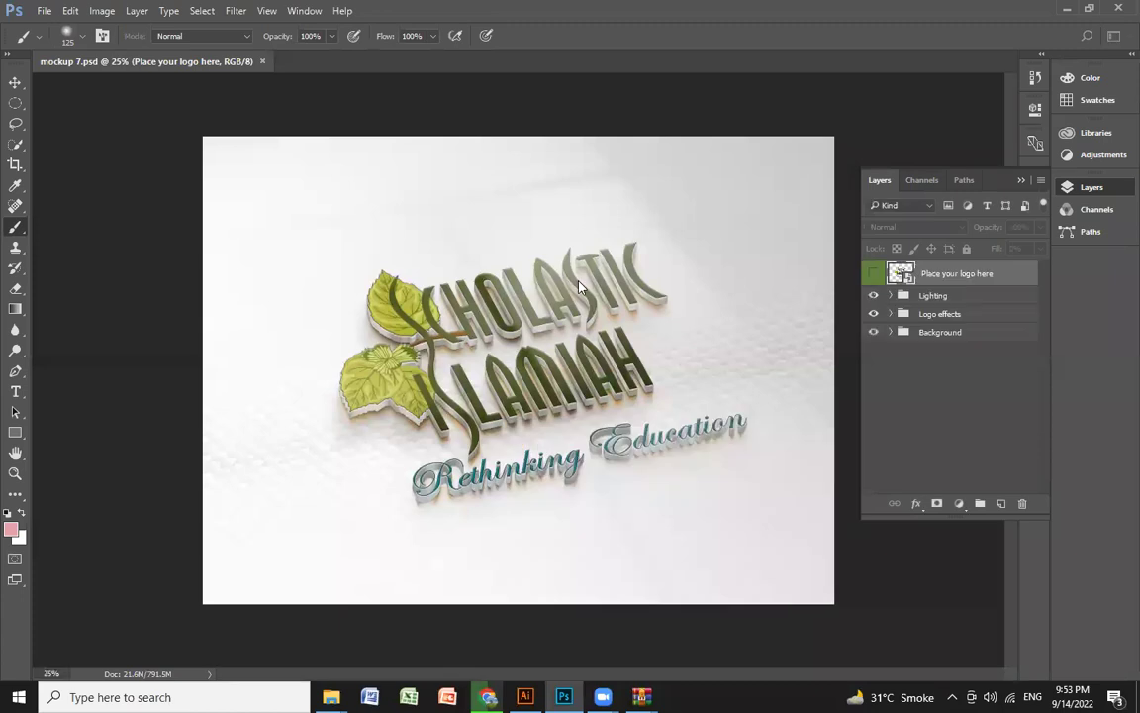
click(515, 524)
key(z)
drag(288, 249, 717, 547)
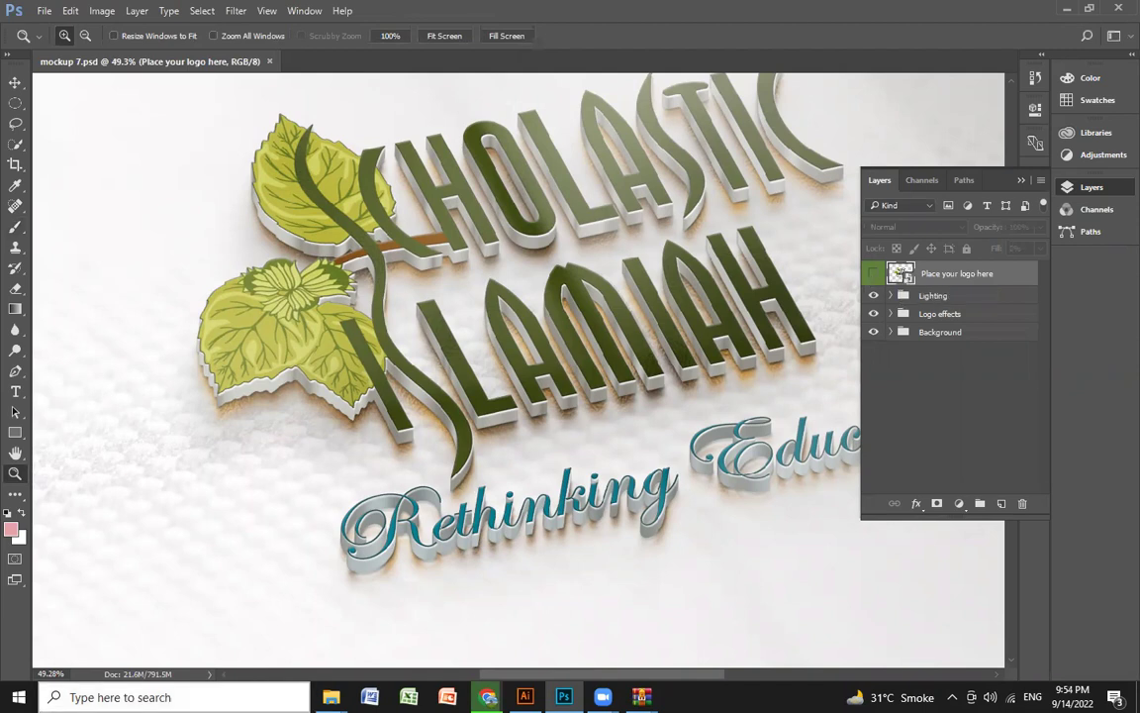
key(super)
text(mag)
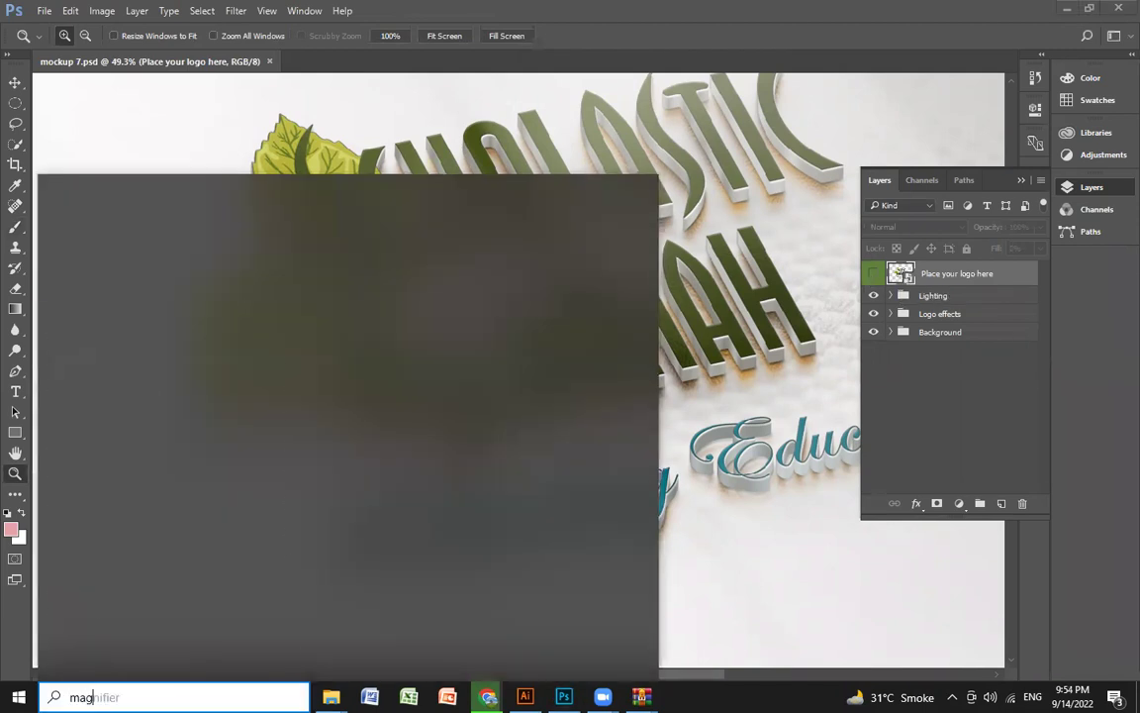
key(Return)
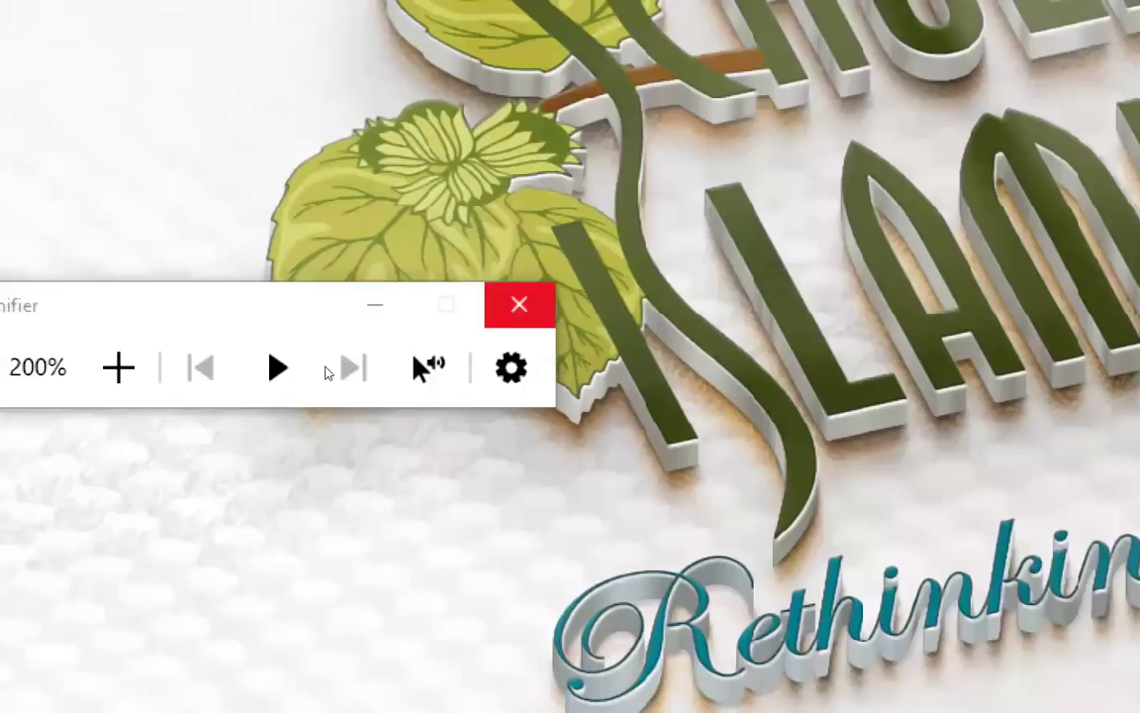
click(518, 304)
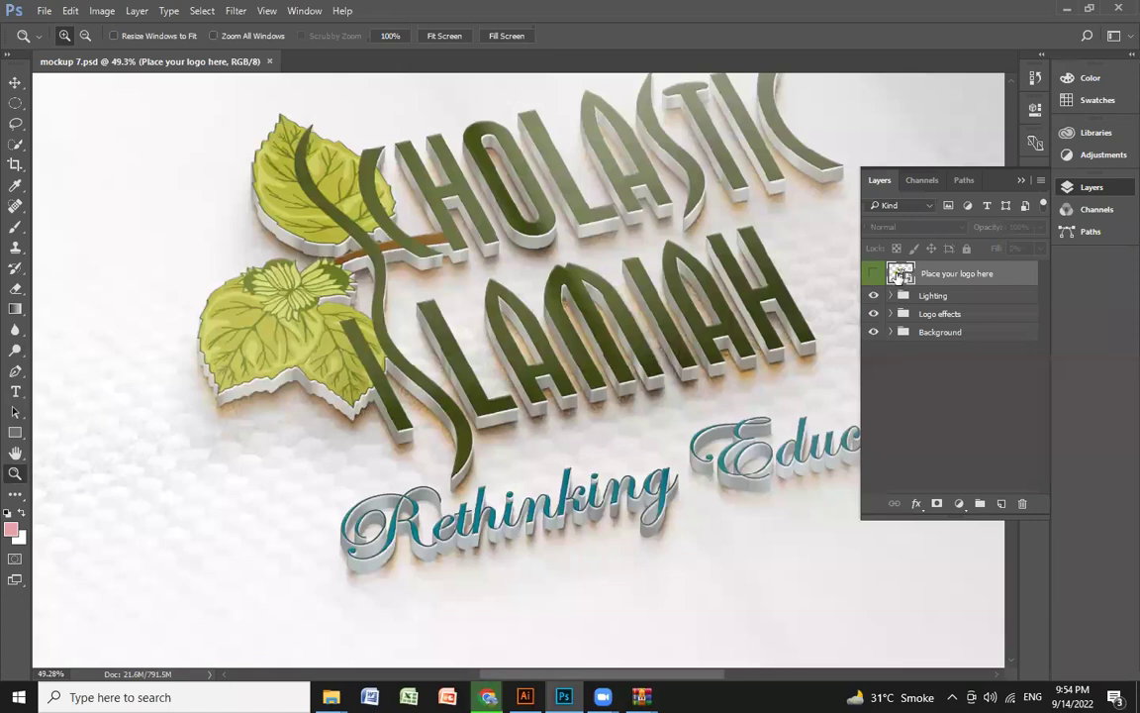
Edit the 'Place your logo here' smart object, hide layer Logo1-1024x8056, and return to Chrome.
double_click(898, 275)
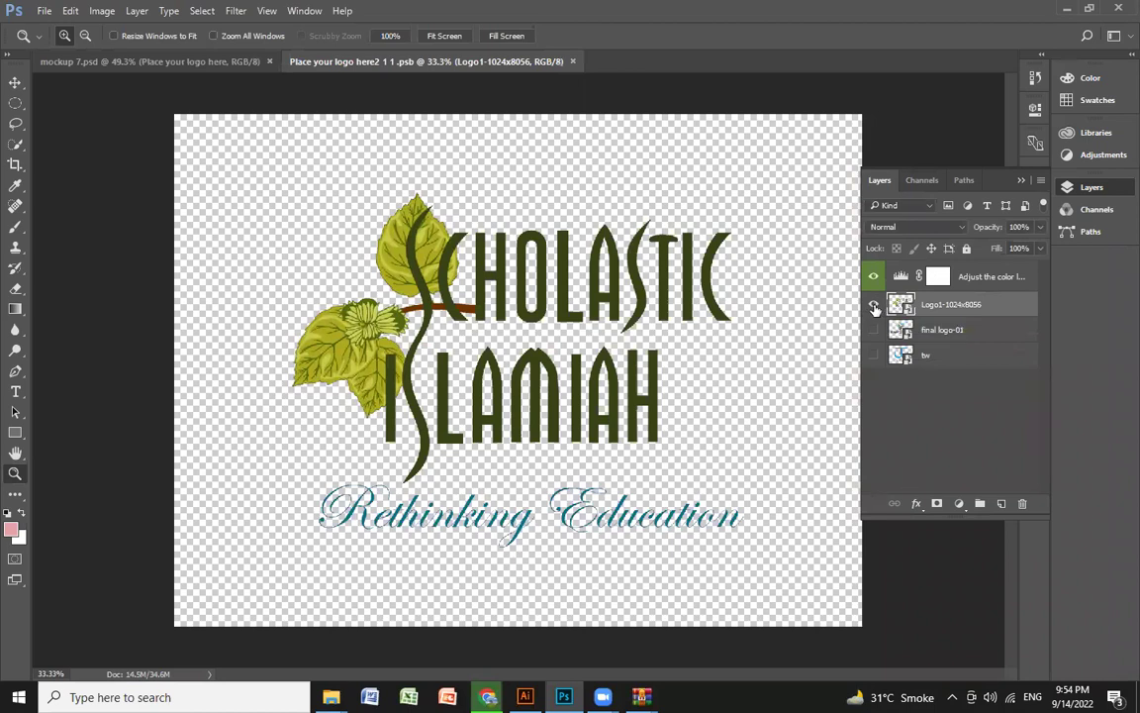
click(874, 307)
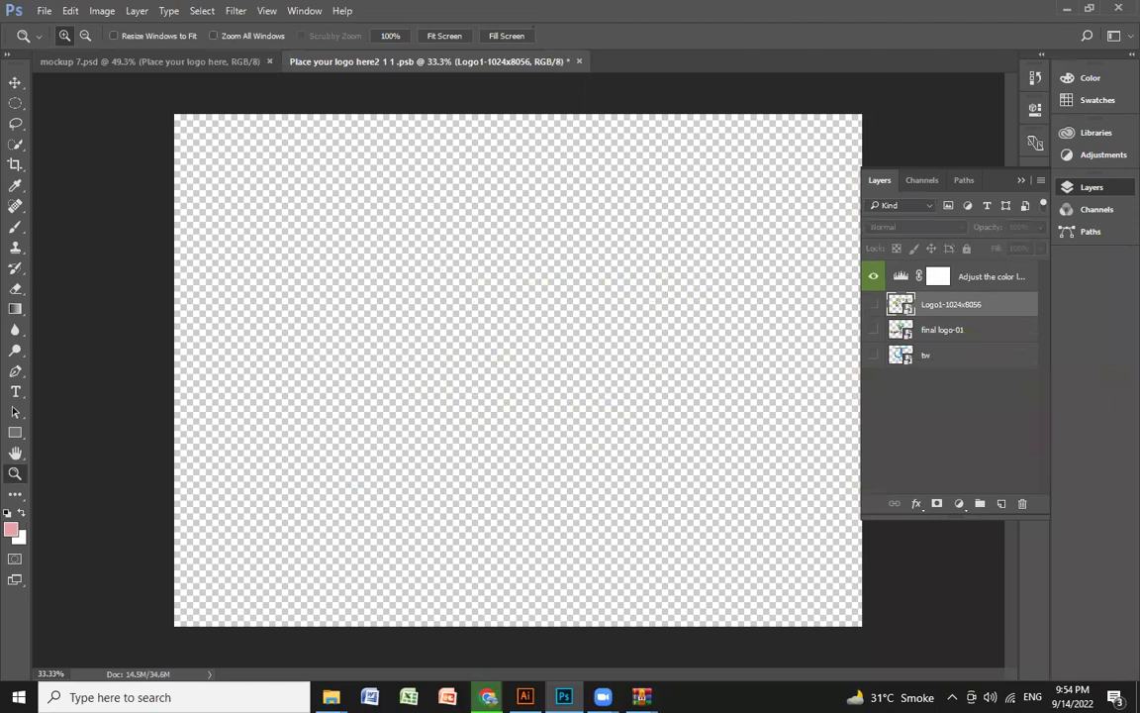
key(alt+Tab)
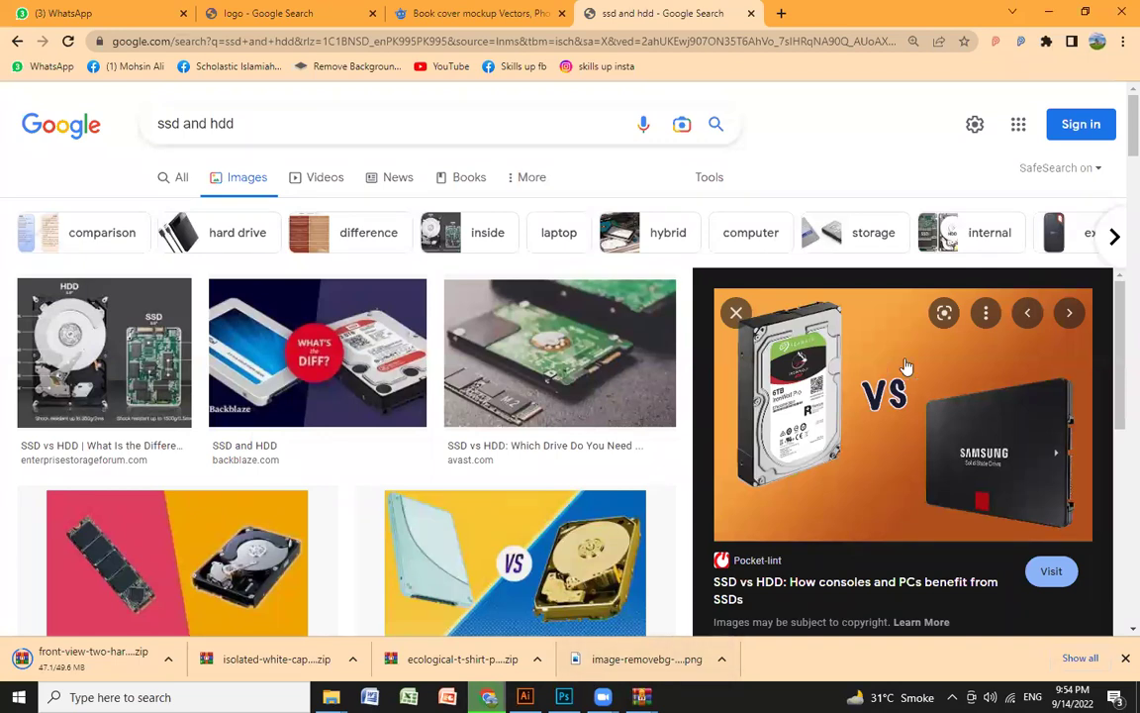
Locate image-removebg-preview (1).png in Chrome's Downloads folder and drag it into the Photoshop smart object.
click(336, 12)
click(740, 12)
key(ctrl+j)
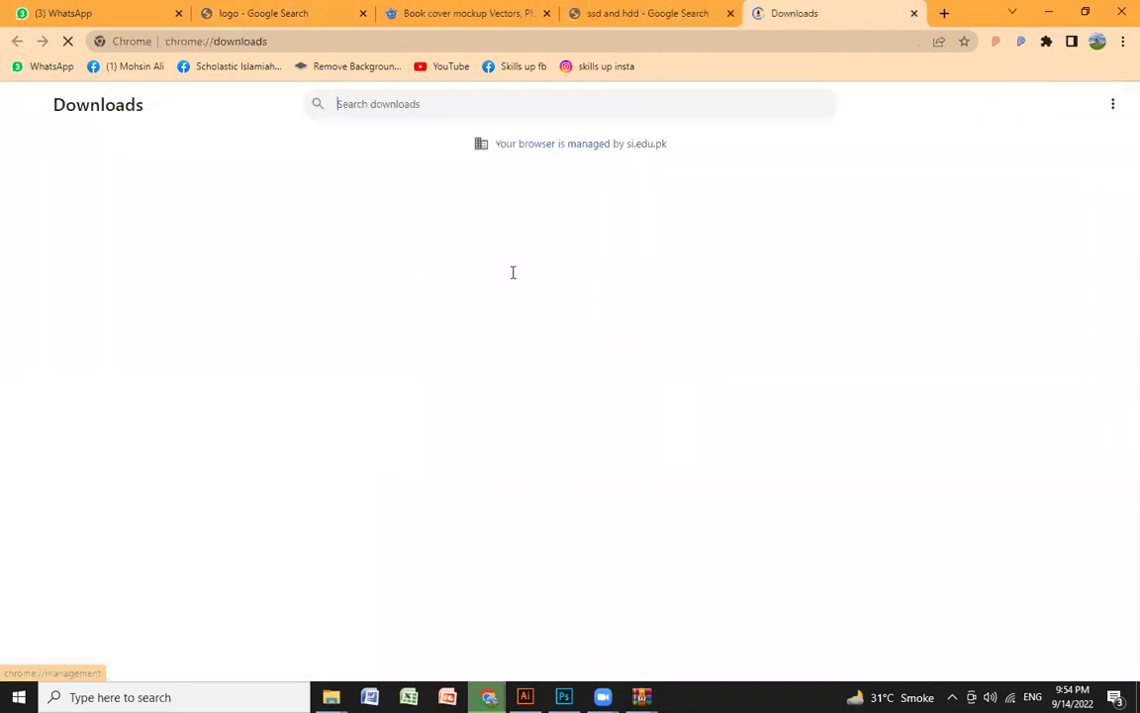
click(425, 416)
scroll(436, 435, down, 3)
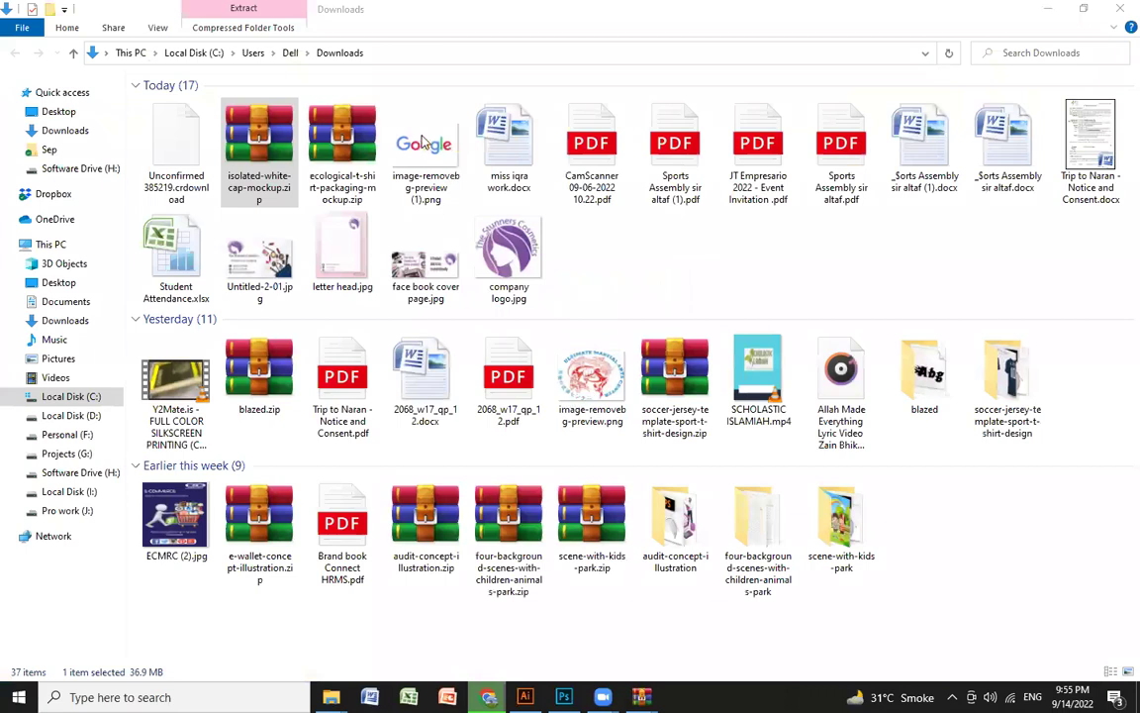
mouse_move(425, 149)
mouse_down()
mouse_move(624, 587)
mouse_move(565, 692)
mouse_move(503, 310)
mouse_up()
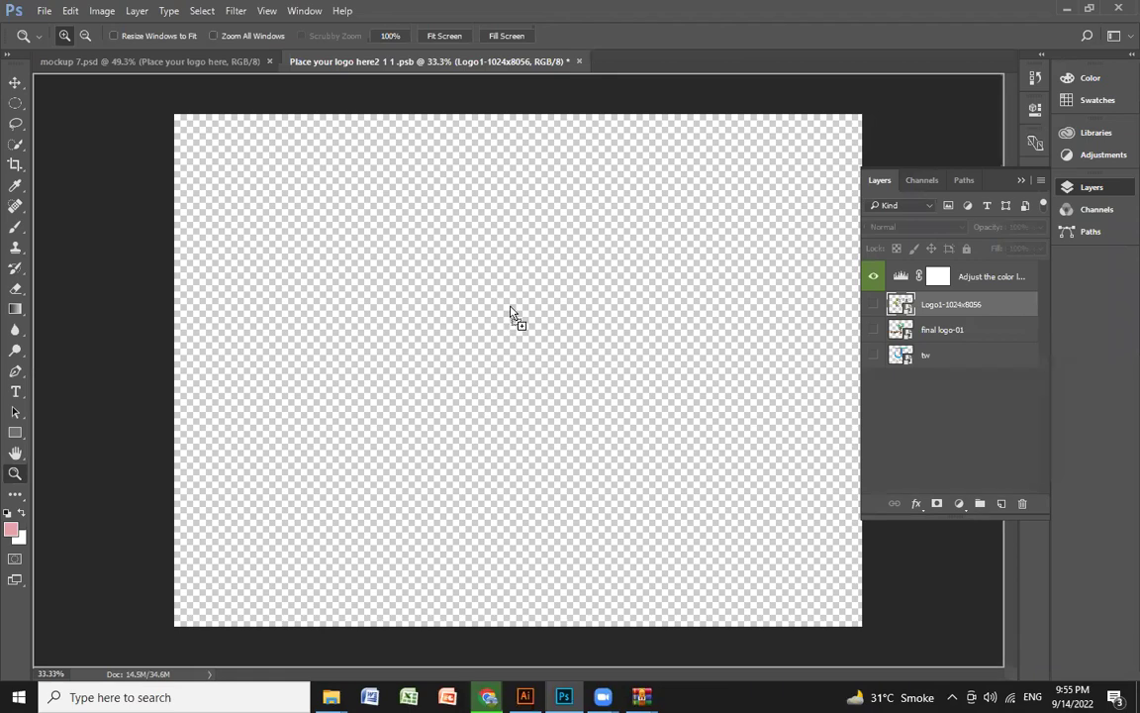
Place the Google logo on the canvas, scale it to about 82%, and close the placeholder file.
drag(504, 310, 504, 309)
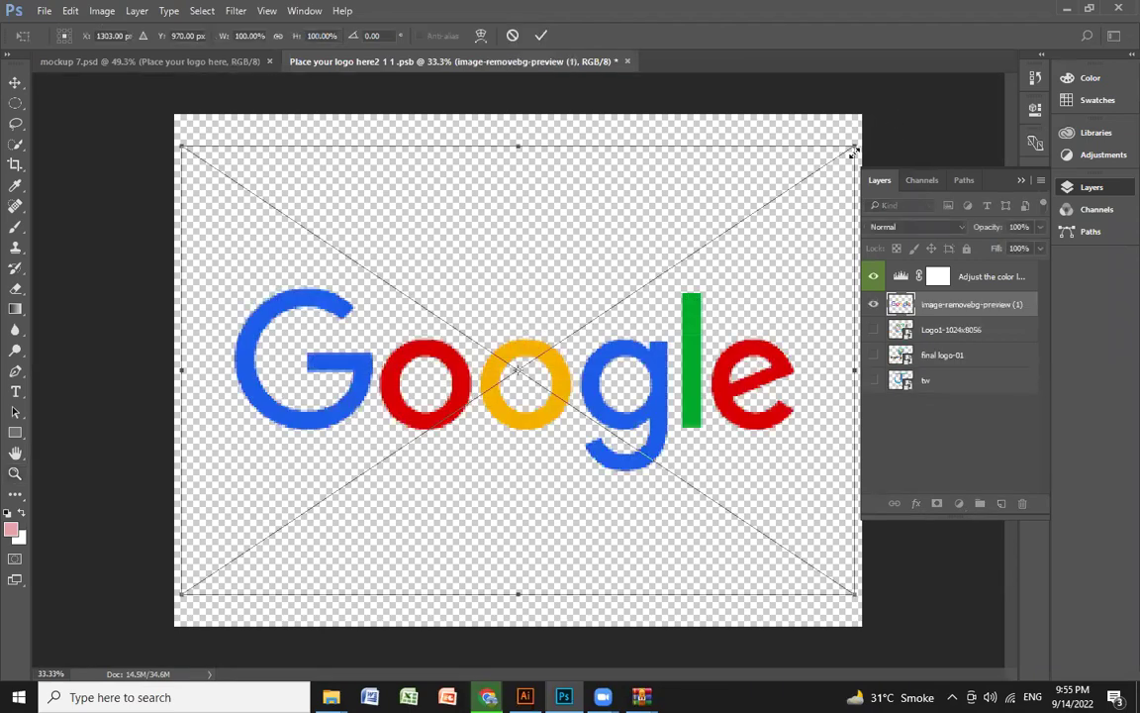
drag(853, 151, 796, 188)
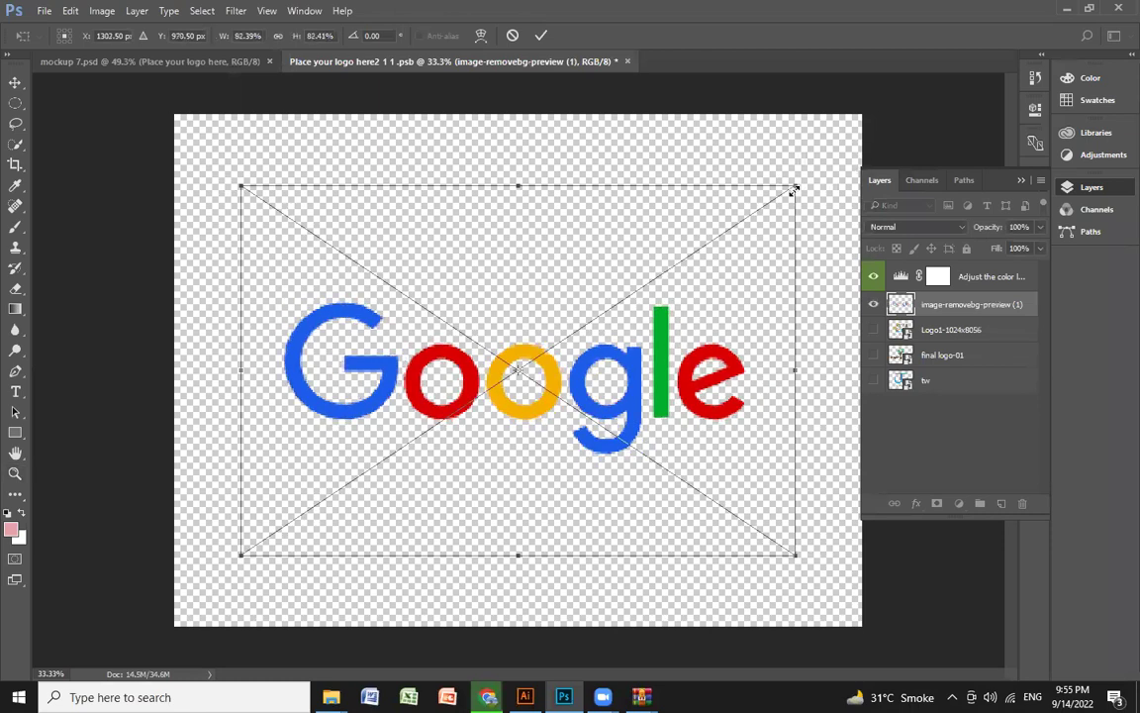
key(Return)
key(z)
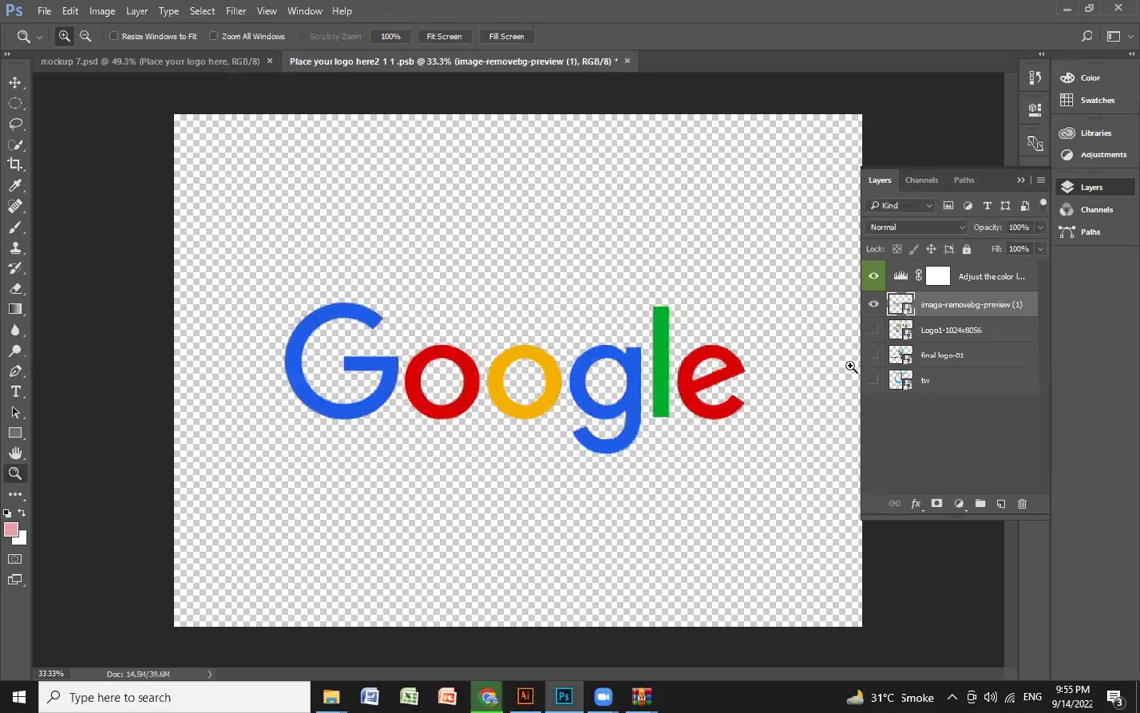
click(628, 61)
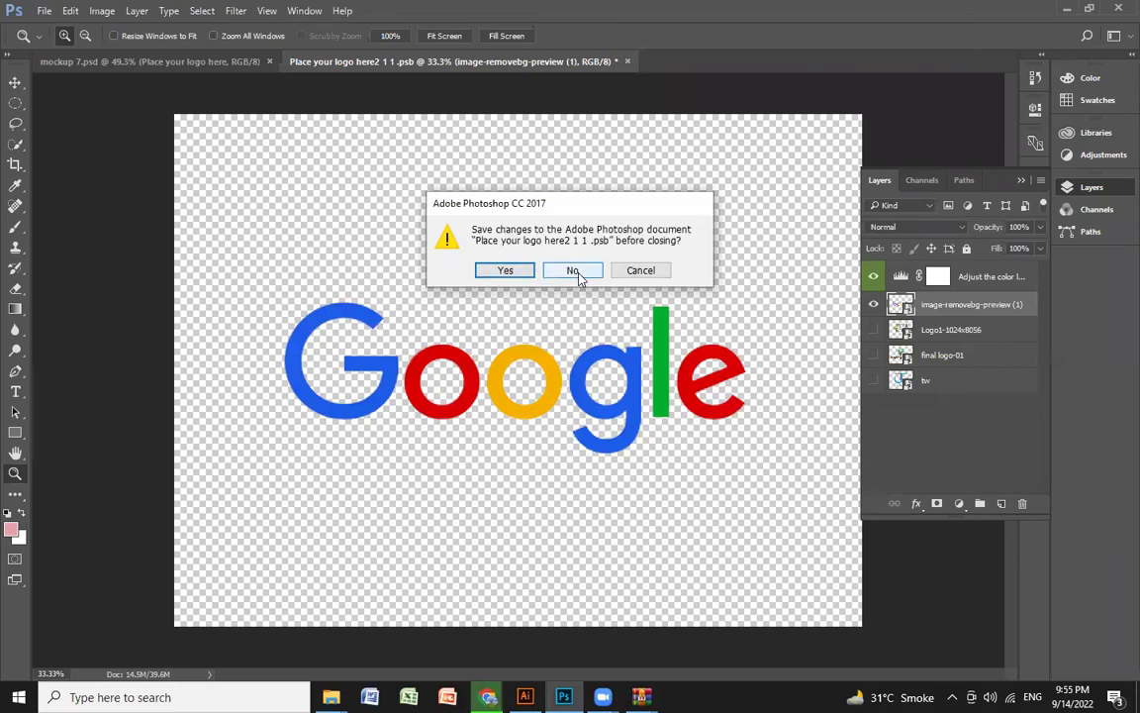
Save the smart object changes and zoom out to 25% to view the Google 3D mockup.
click(502, 272)
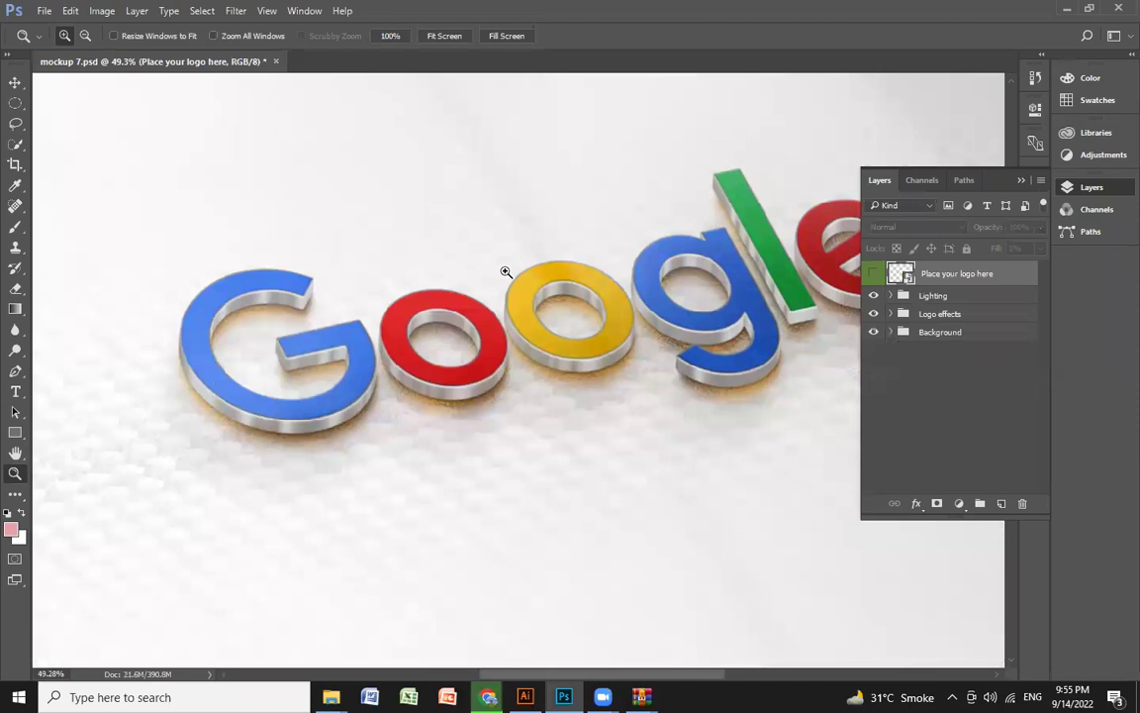
key(ctrl+minus)
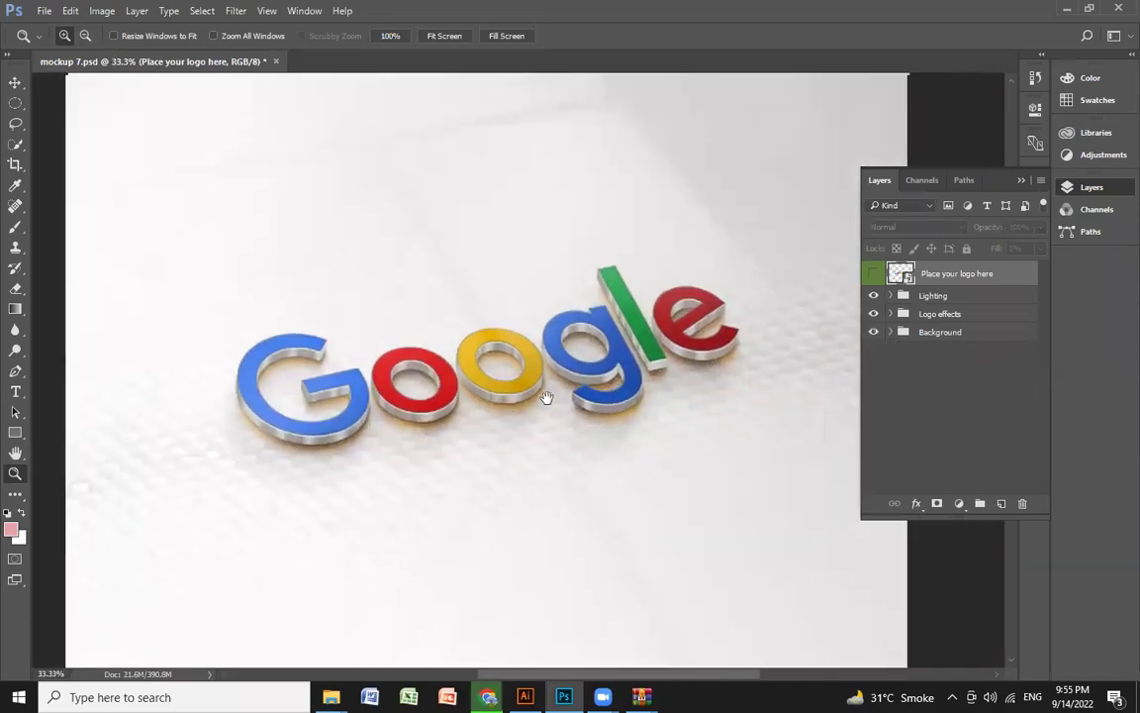
key(ctrl+minus)
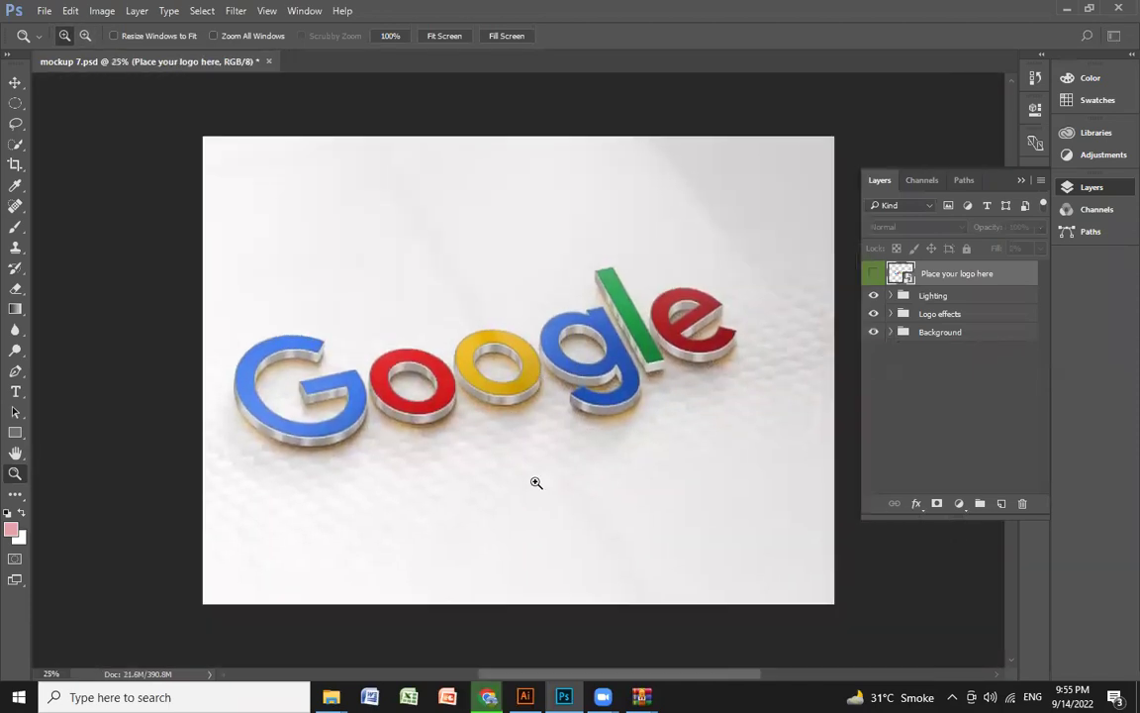
mouse_move(330, 696)
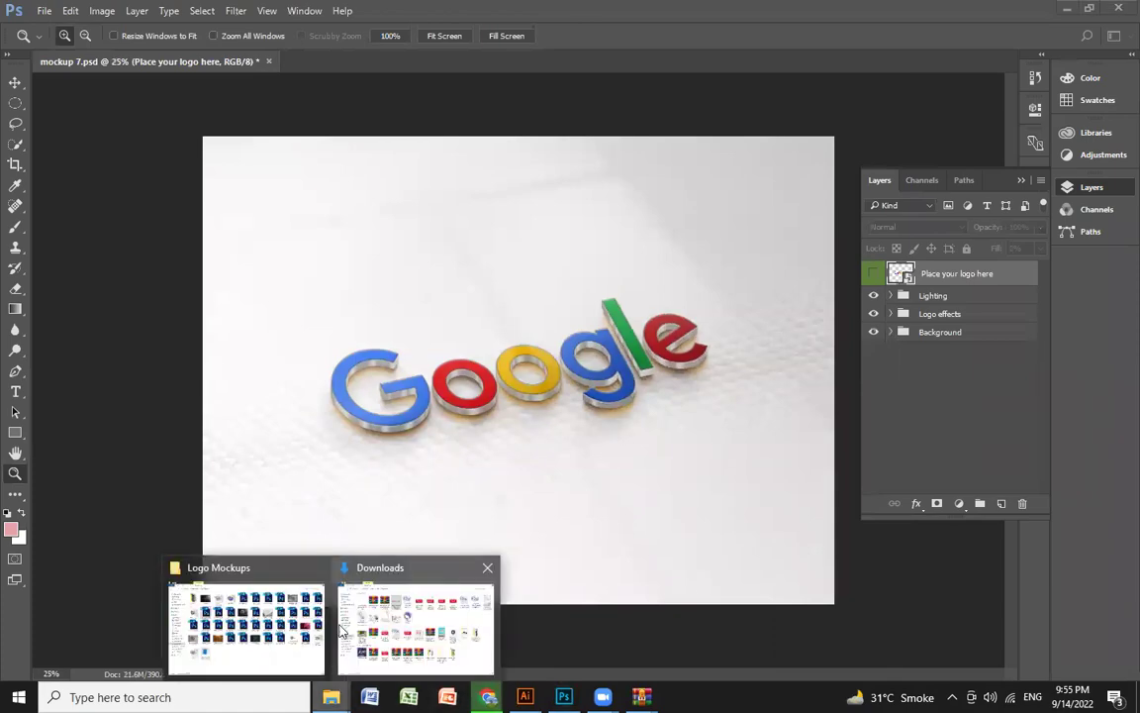
Open the wood-floor mockup 26.jpg from the Logo Mockups folder in the photo viewer.
click(265, 564)
click(339, 414)
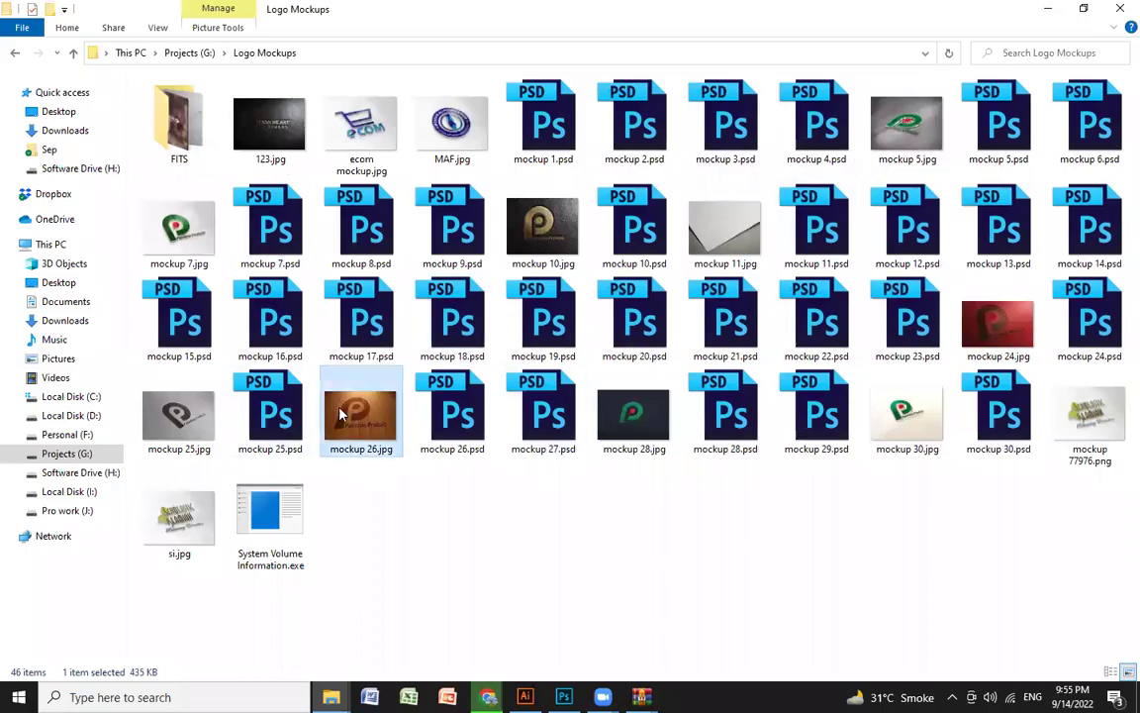
double_click(340, 413)
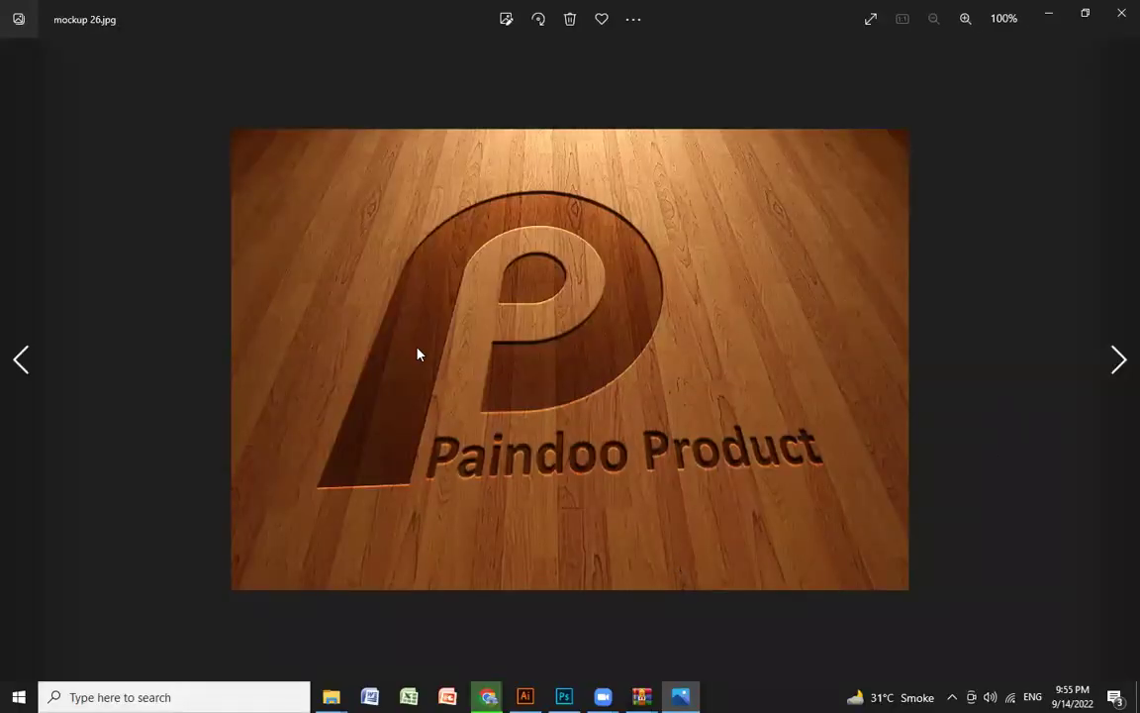
Zoom in and out on mockup 26.jpg, then advance to mockup 28.jpg and zoom it.
scroll(581, 340, up, 3)
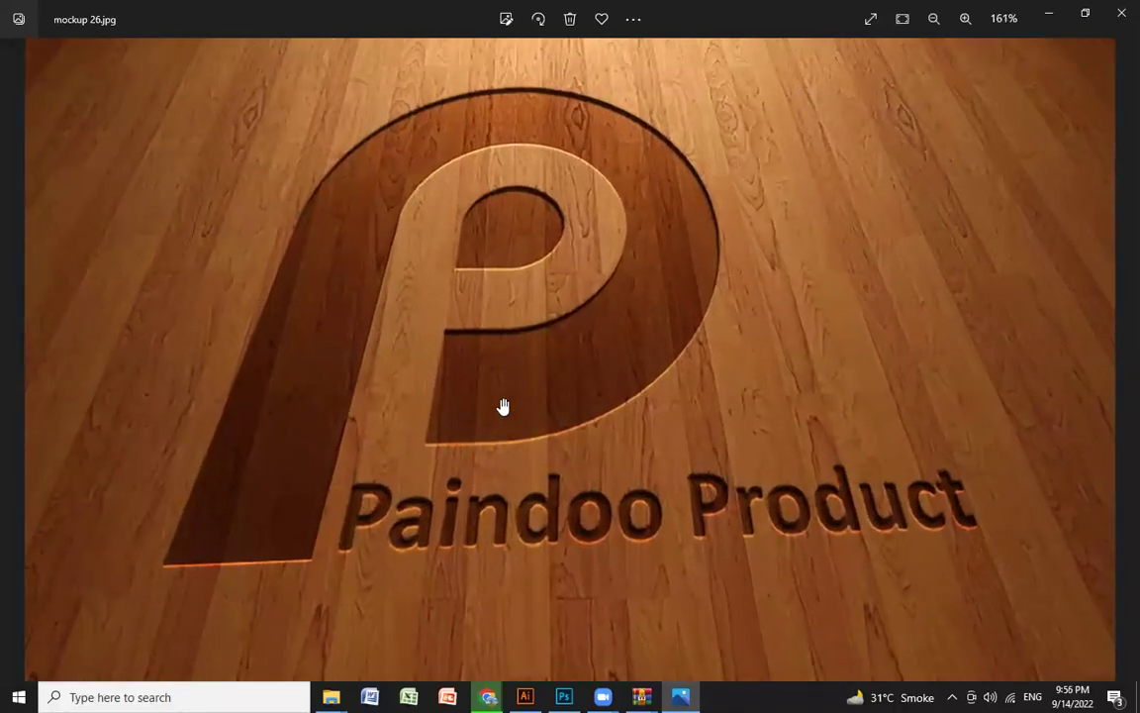
scroll(503, 410, down, 2)
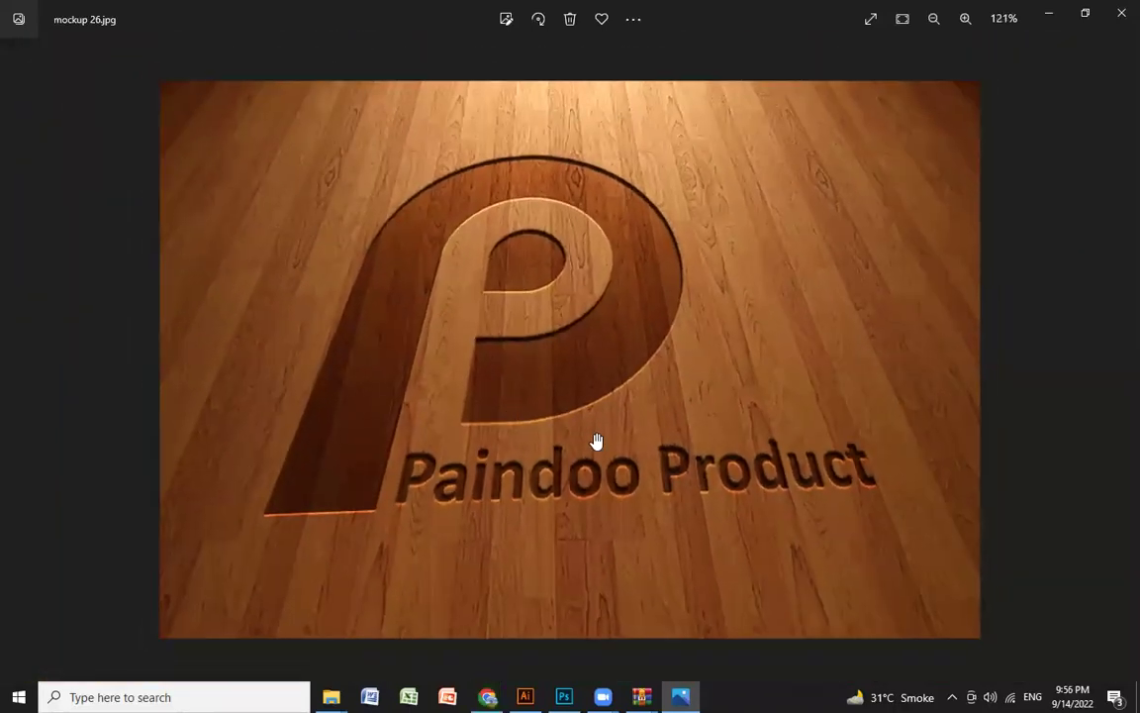
scroll(673, 423, down, 1)
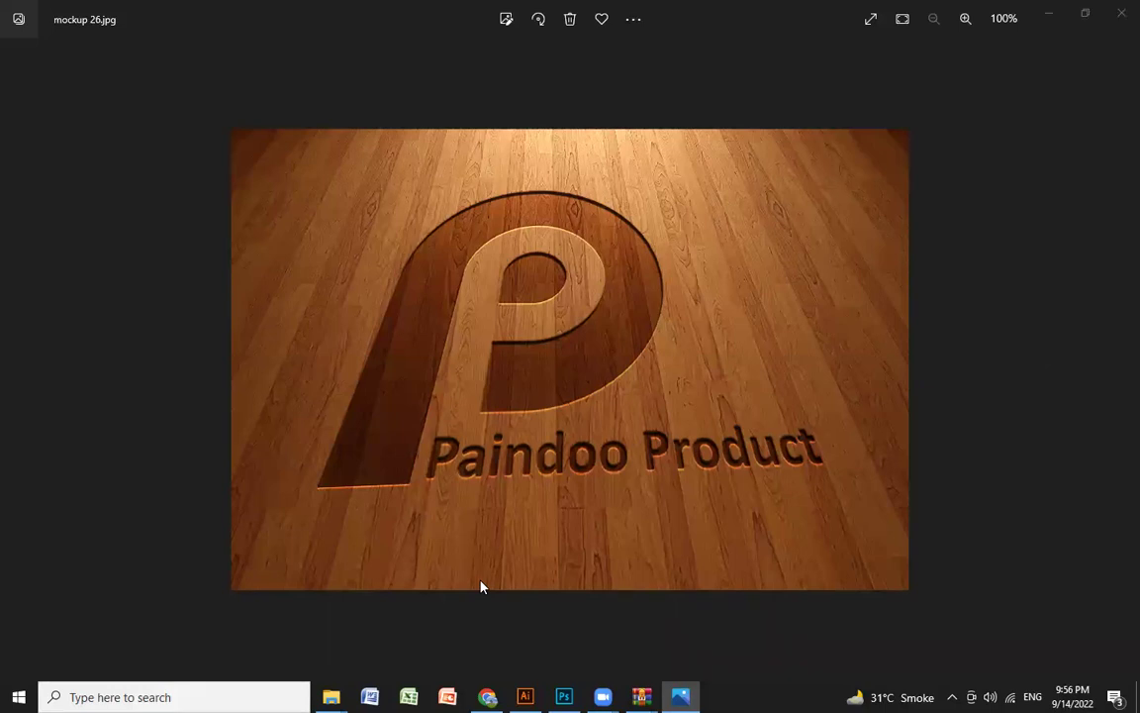
click(569, 356)
key(Right)
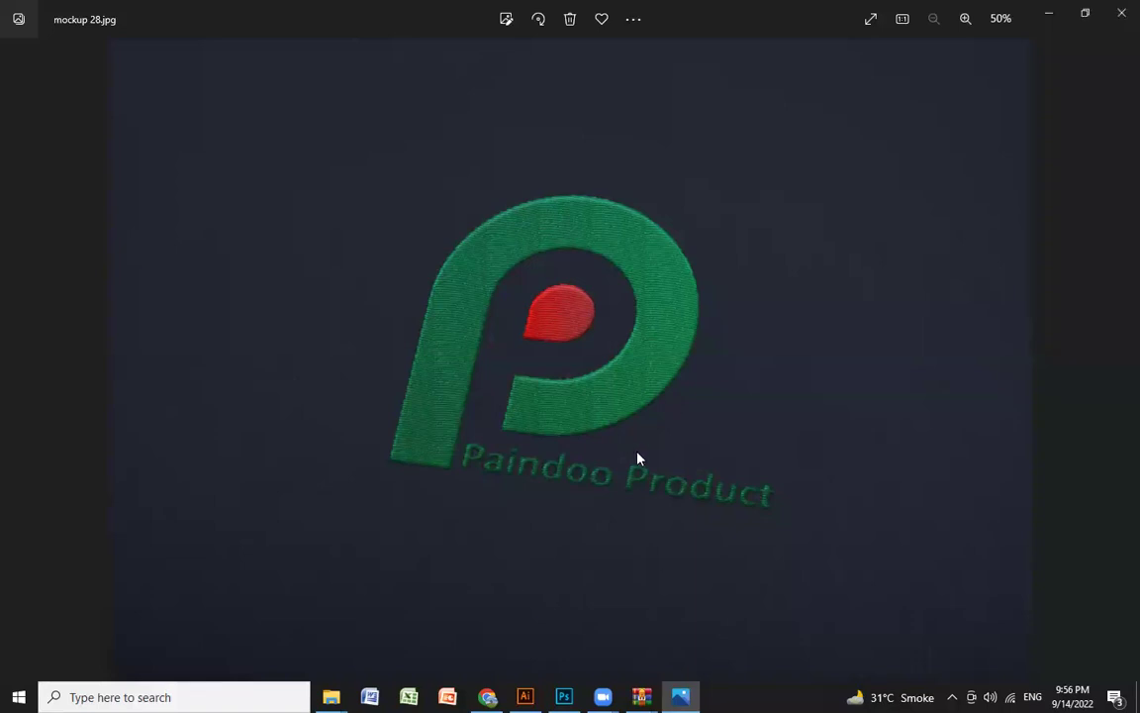
scroll(632, 423, up, 1)
scroll(634, 410, up, 3)
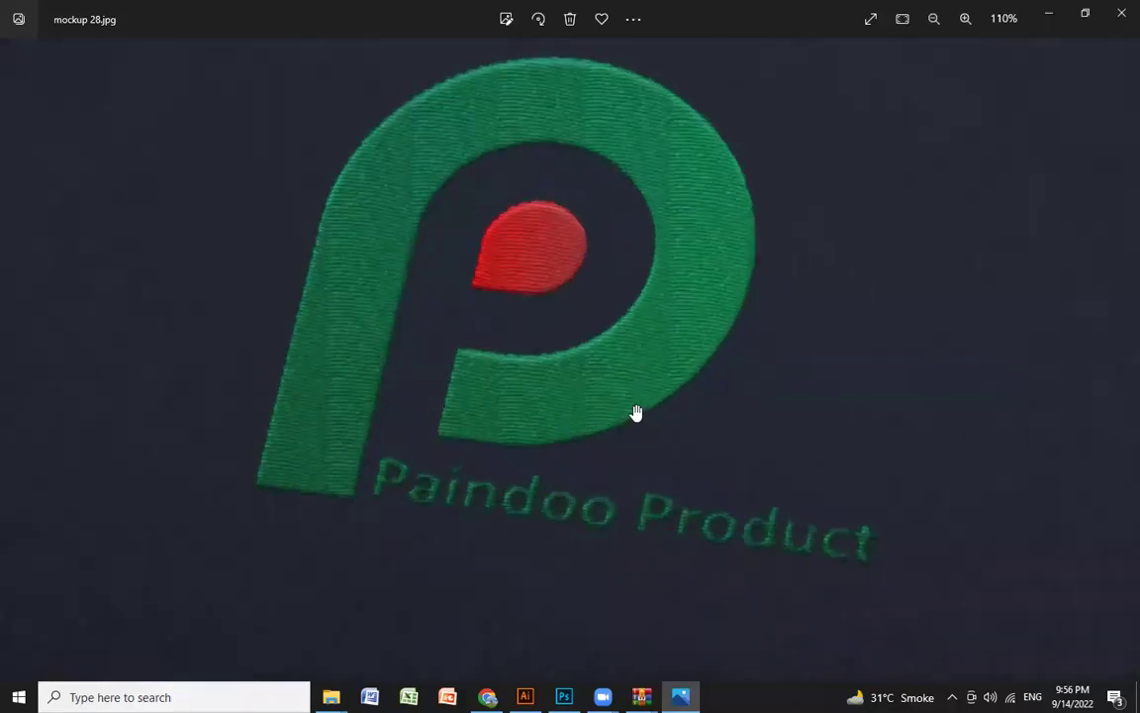
scroll(544, 400, up, 2)
scroll(539, 401, down, 2)
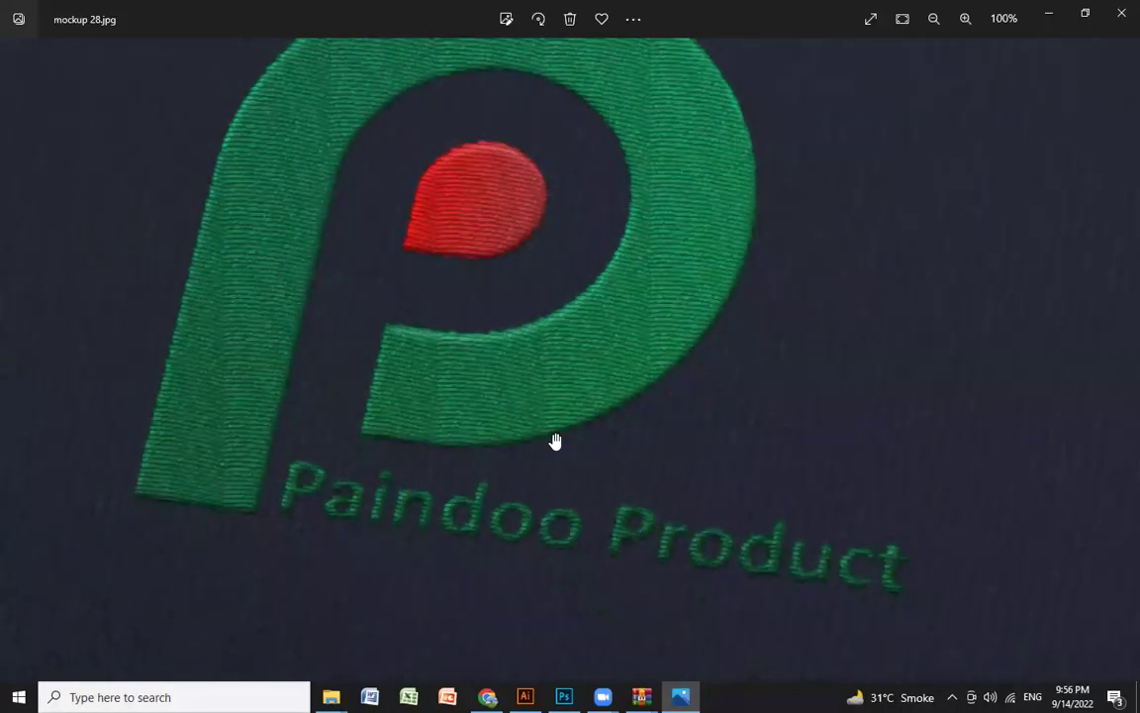
scroll(554, 442, down, 3)
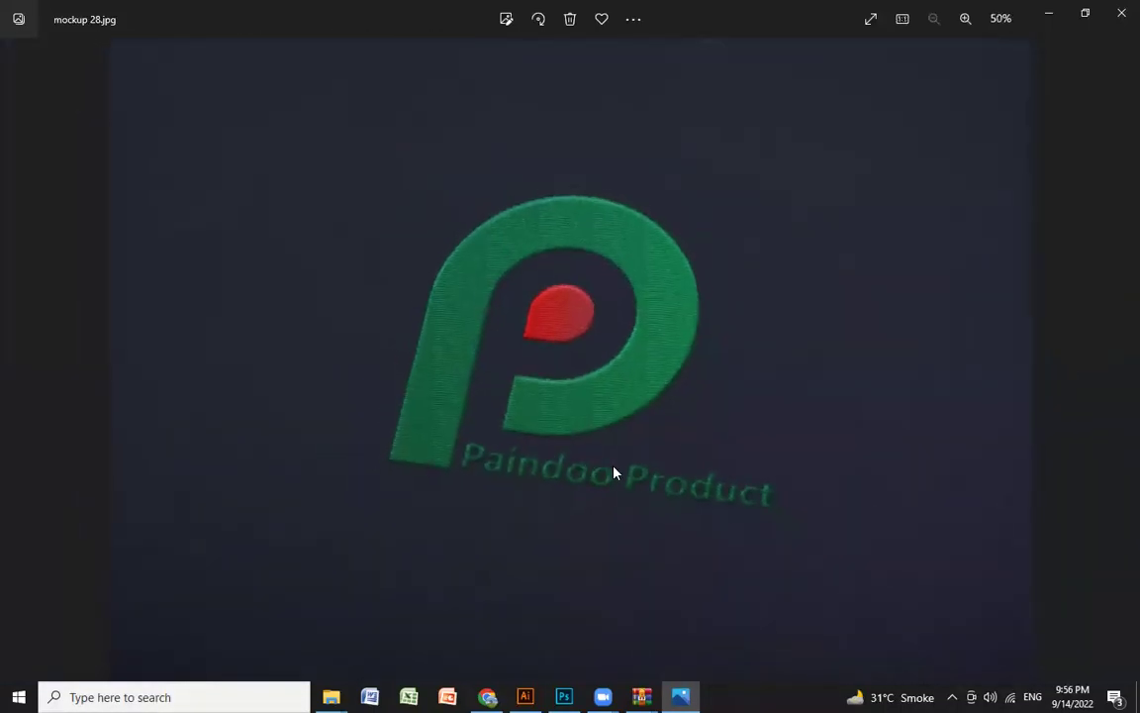
Step between mockup 30.jpg, 77976.png, the red leather 24.jpg and silver 25.jpg mockups.
key(Right)
key(Right)
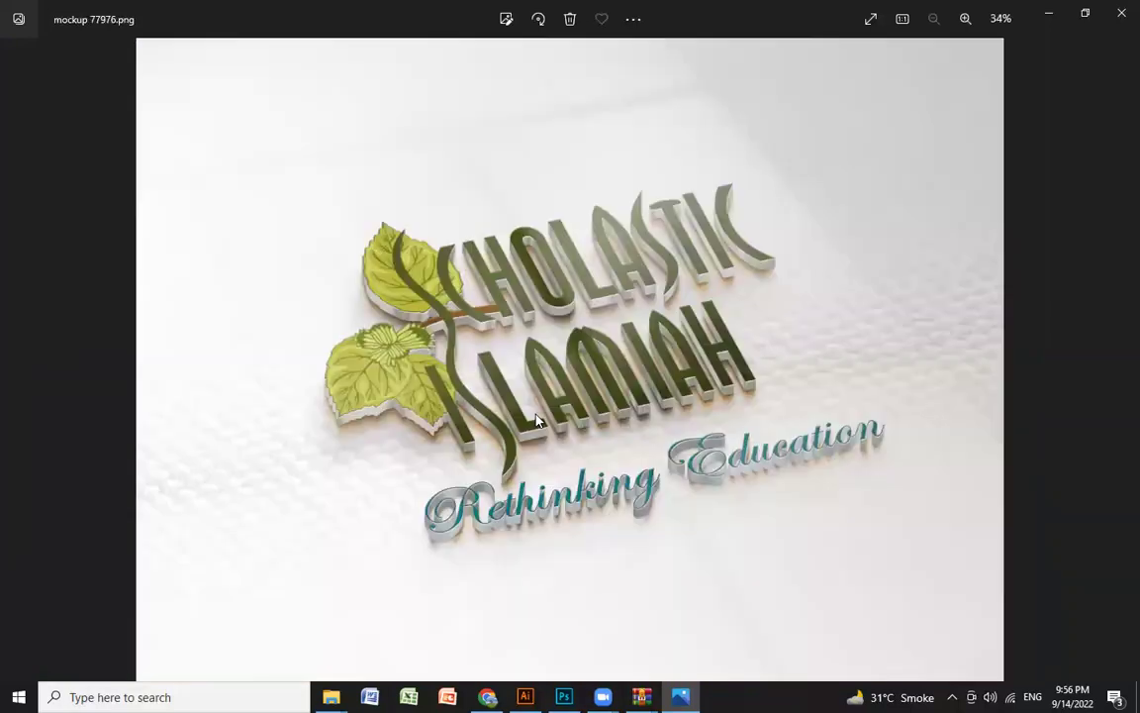
key(Right)
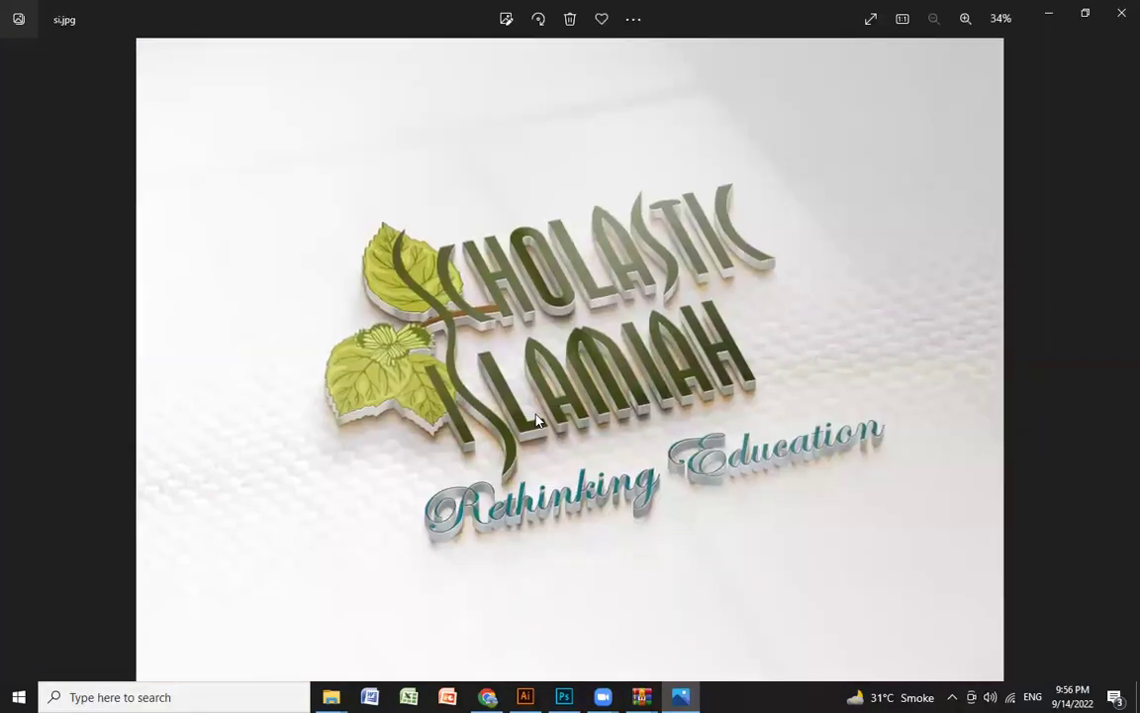
key(Left)
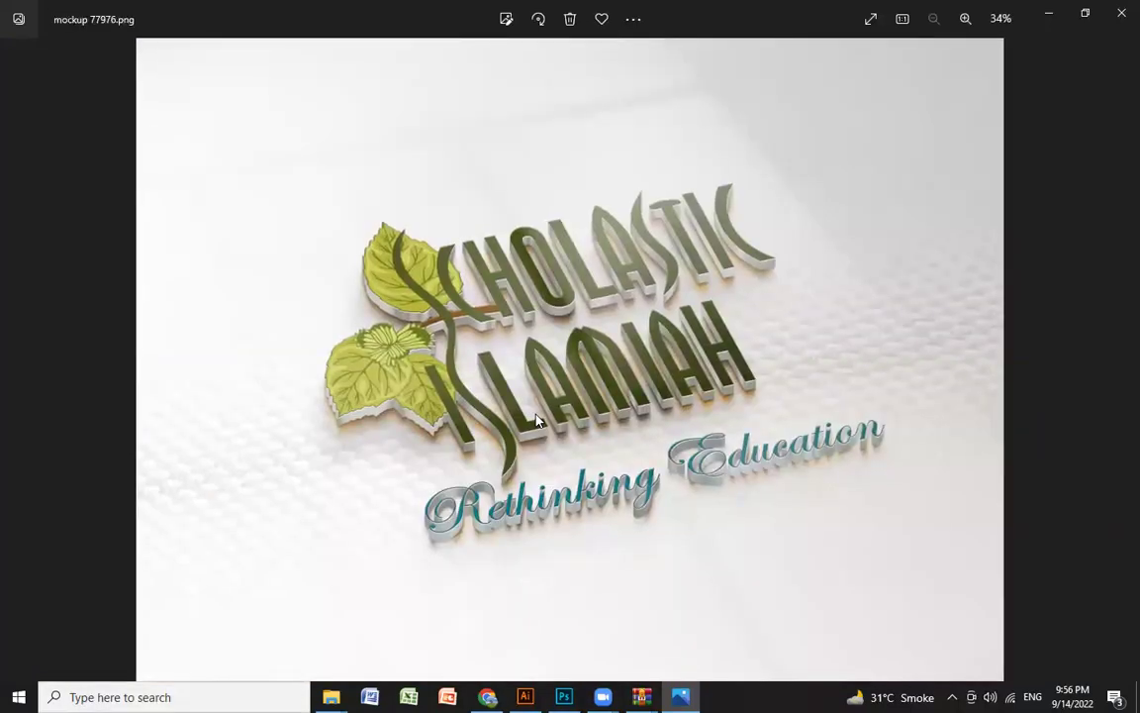
key(Left)
key(Left)
key(Left)
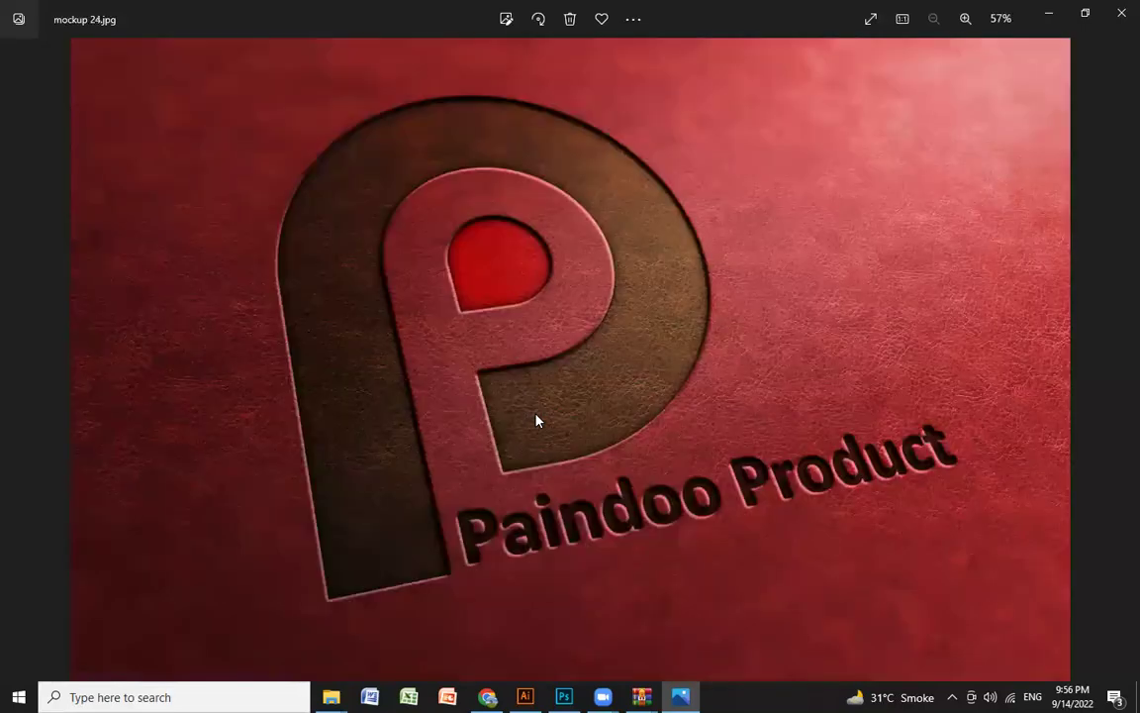
key(Right)
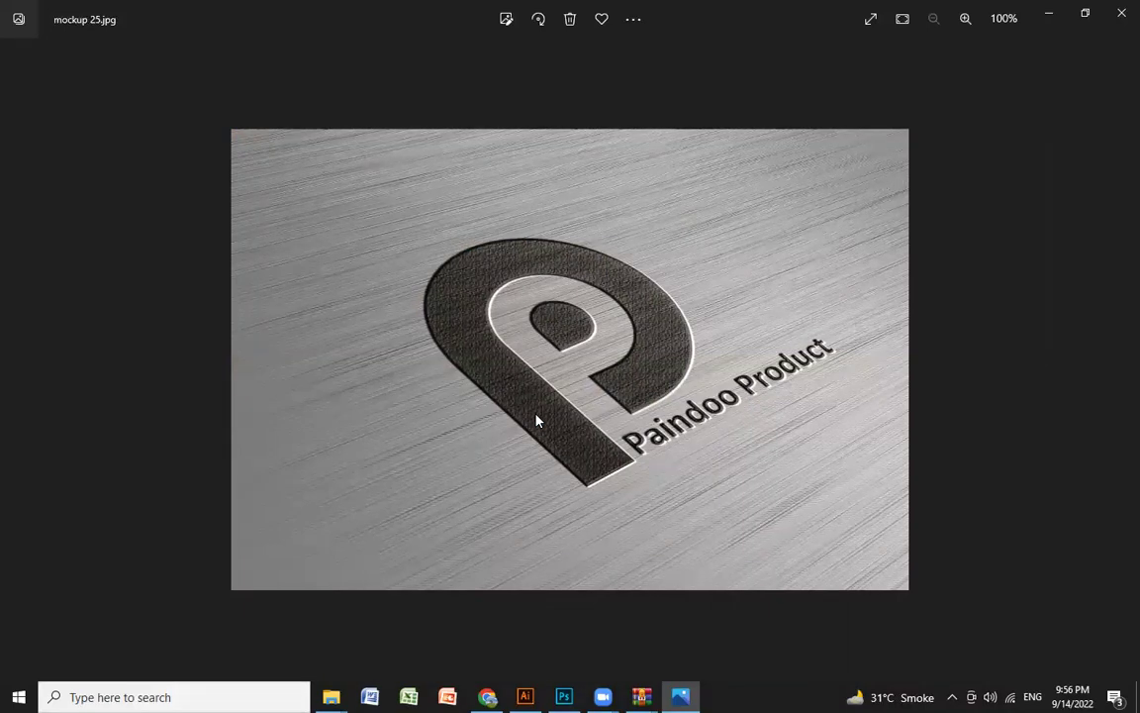
key(Left)
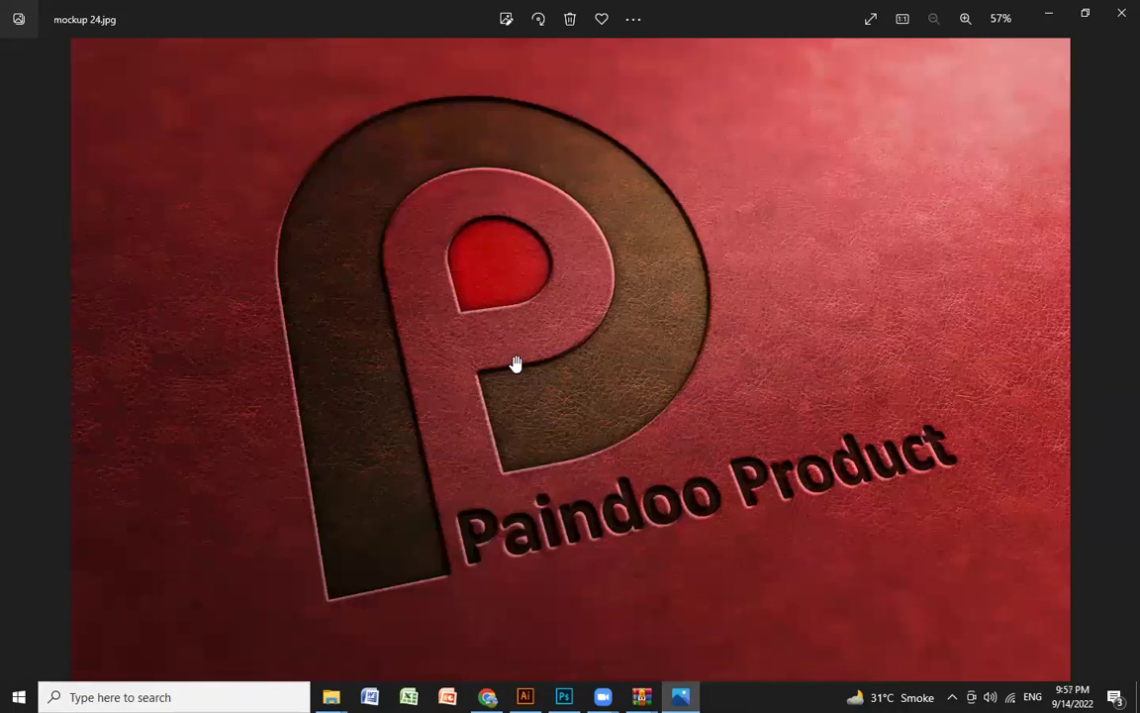
Browse back through 11.jpg, black leather gold, MAF.jpg, eCom cart and Lion Heart Leathers, then close Photos.
scroll(513, 364, up, 2)
scroll(540, 426, down, 2)
key(Left)
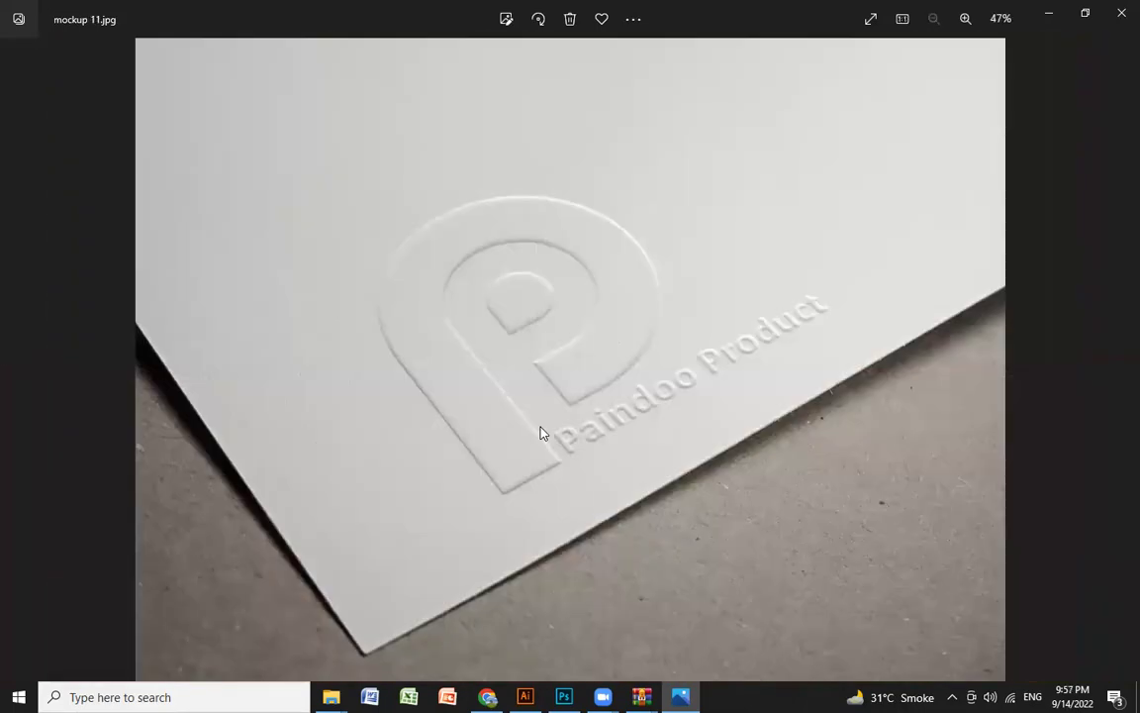
key(Left)
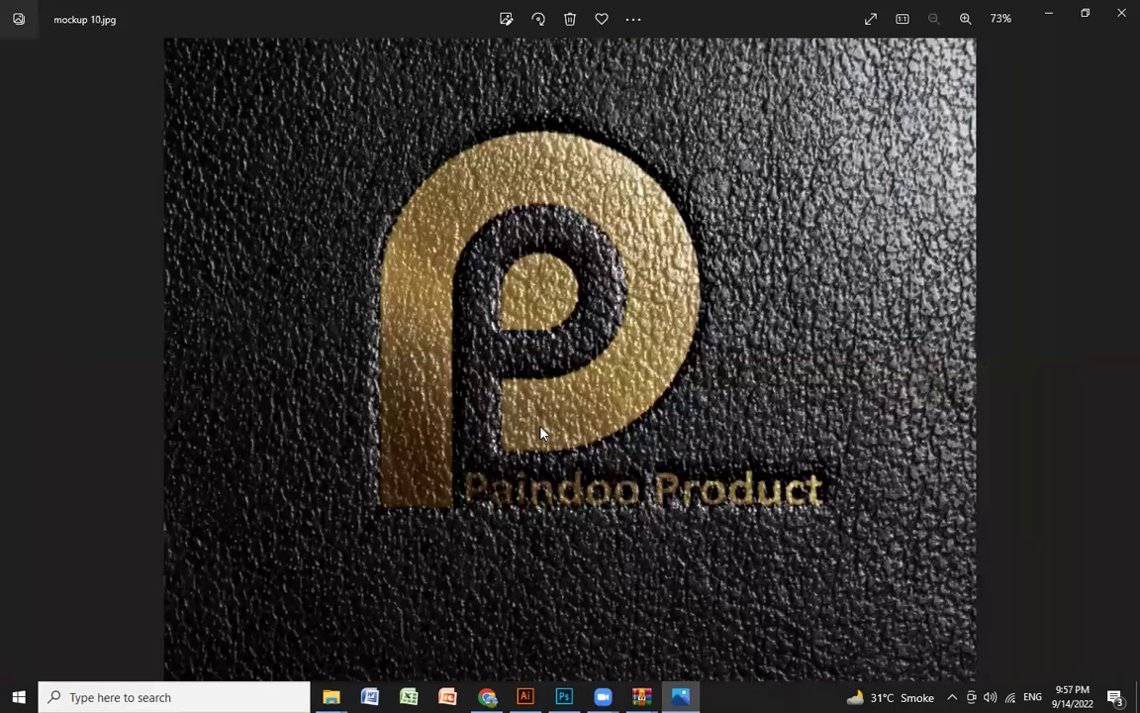
key(Left)
key(Left)
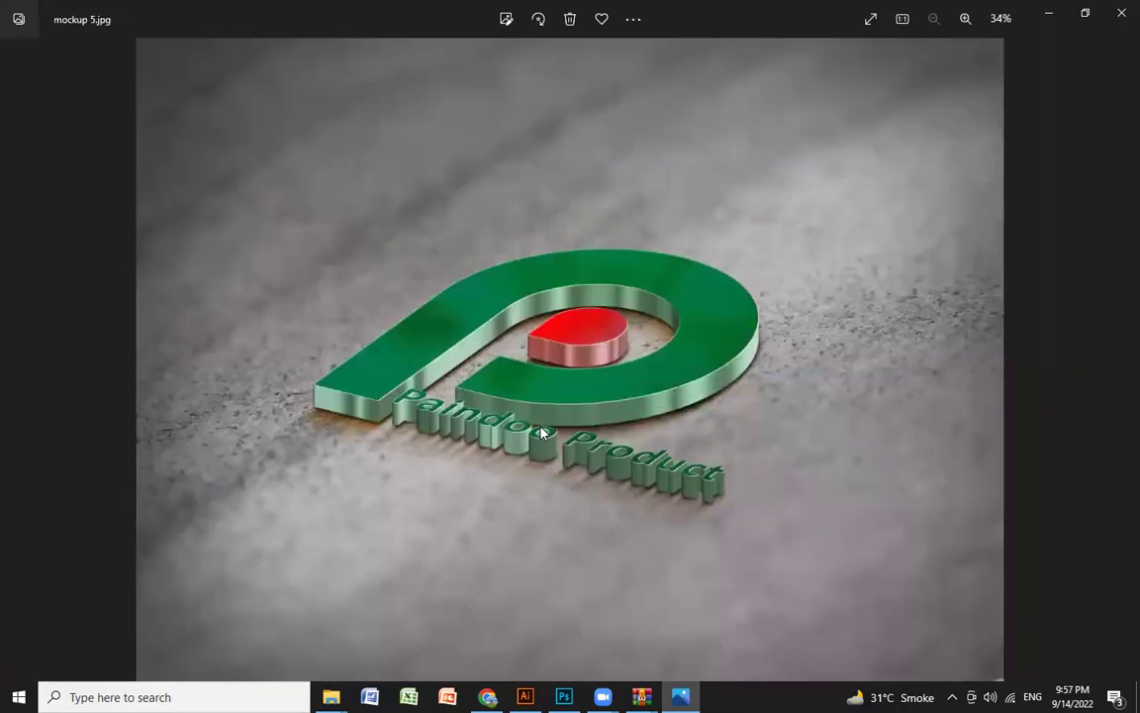
key(Left)
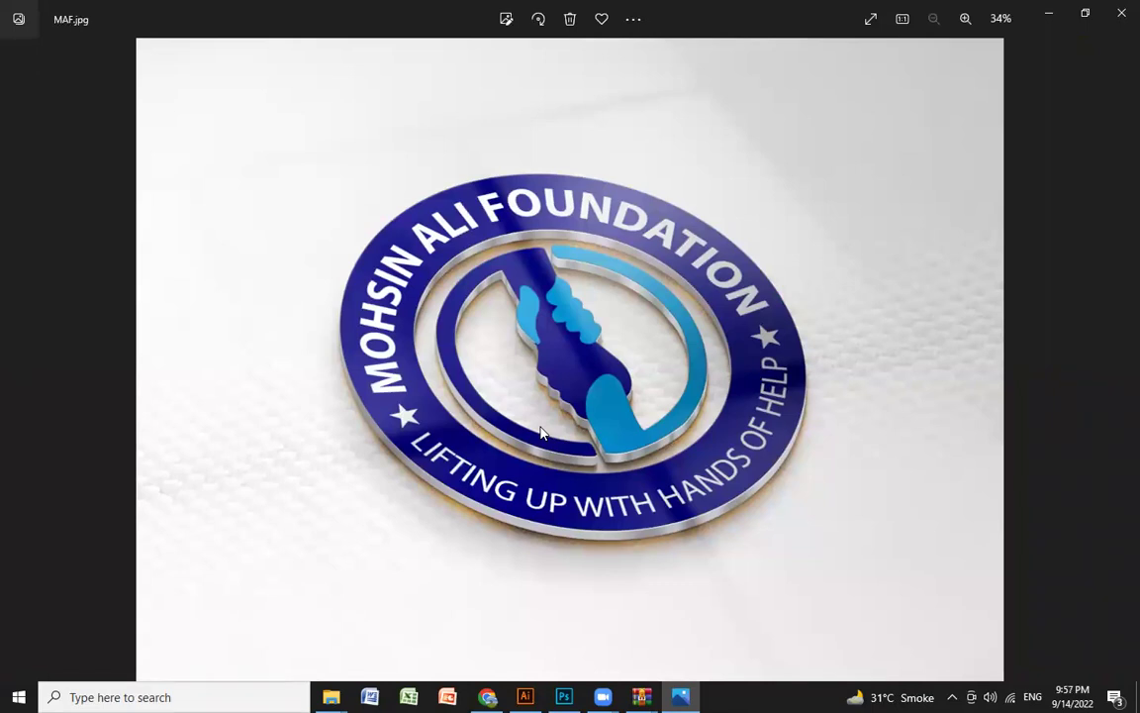
key(Left)
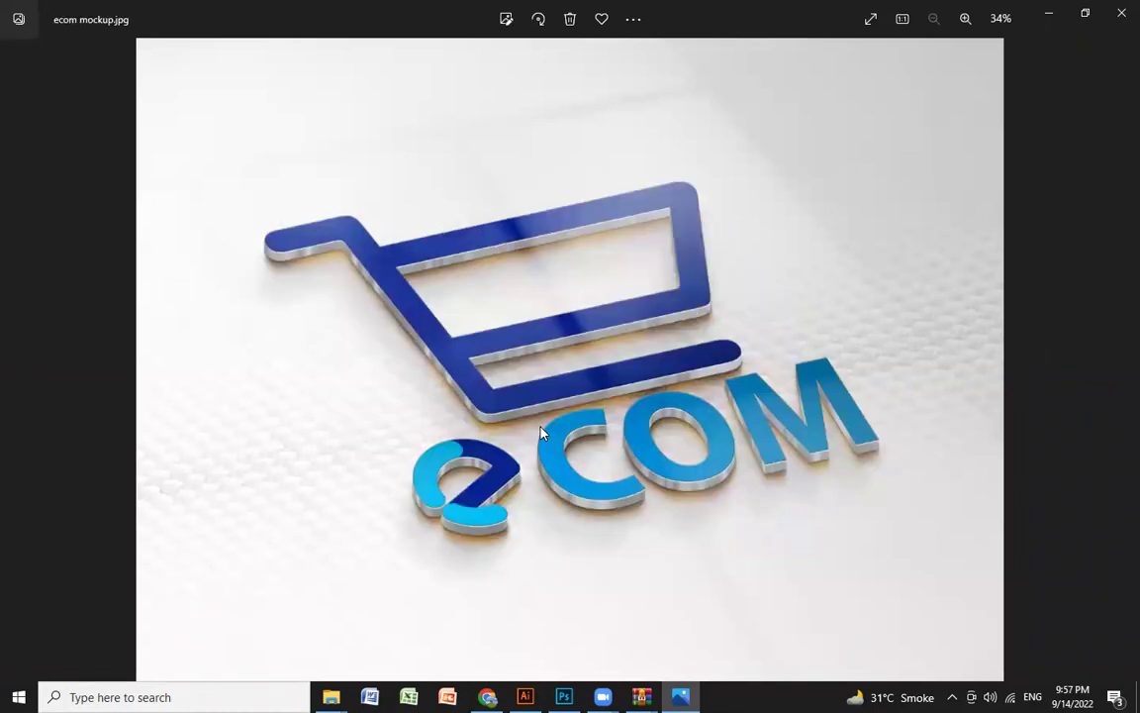
key(Left)
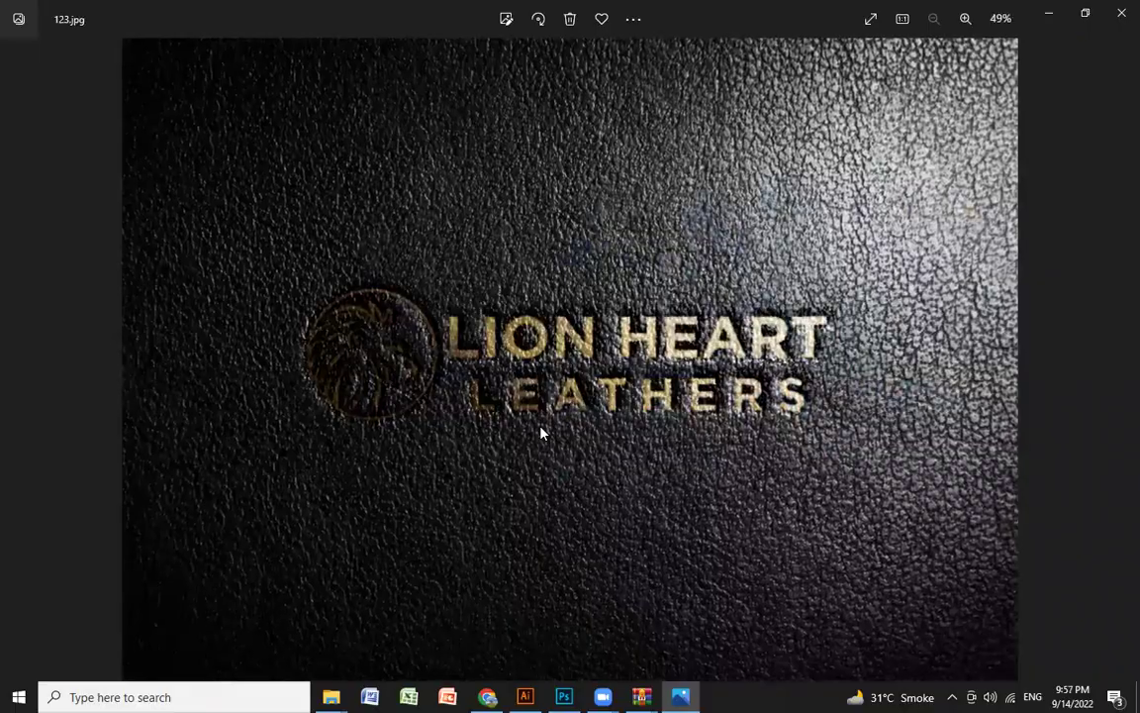
click(1121, 13)
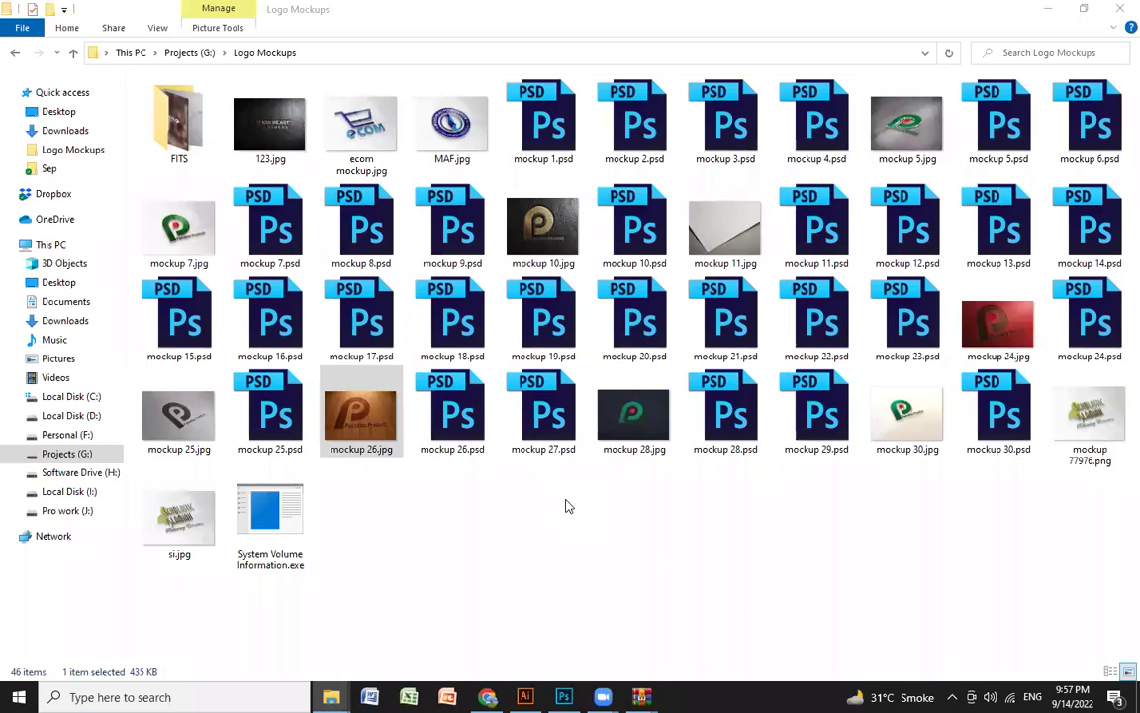
Clear the file selection in the Logo Mockups folder and bring Chrome's Downloads page forward.
click(724, 524)
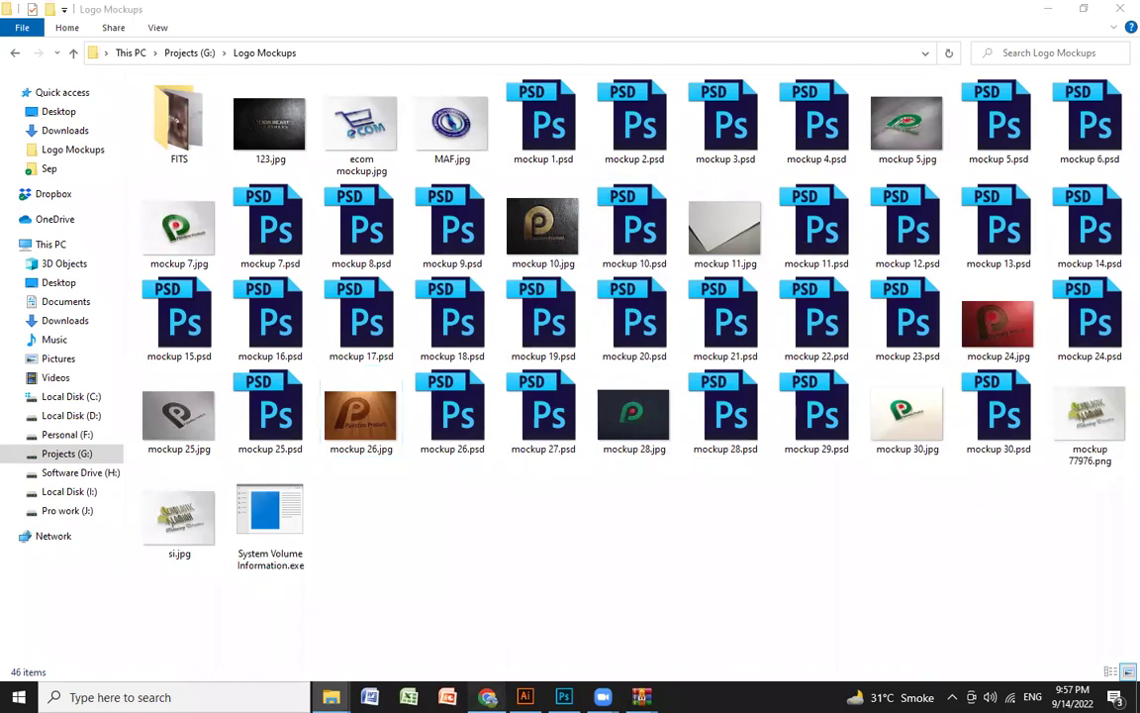
click(487, 697)
Load gmail.com in Chrome, then open Google Drive's My Drive from the Google apps menu.
click(643, 13)
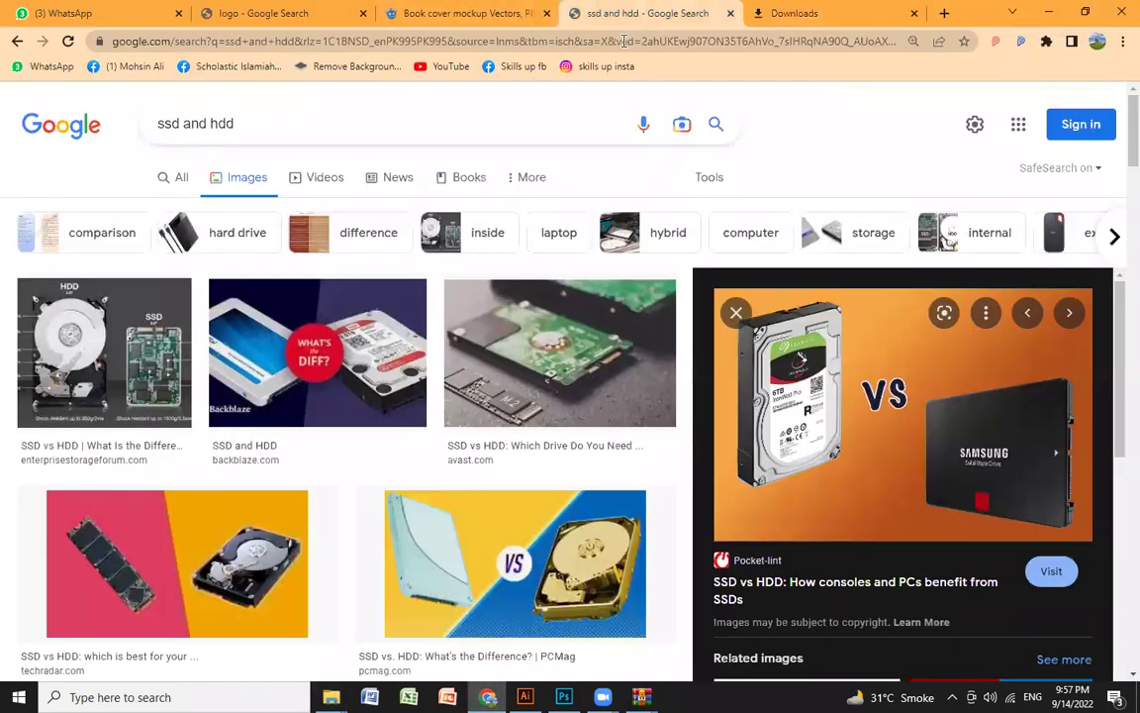
click(505, 45)
text(gmail.com)
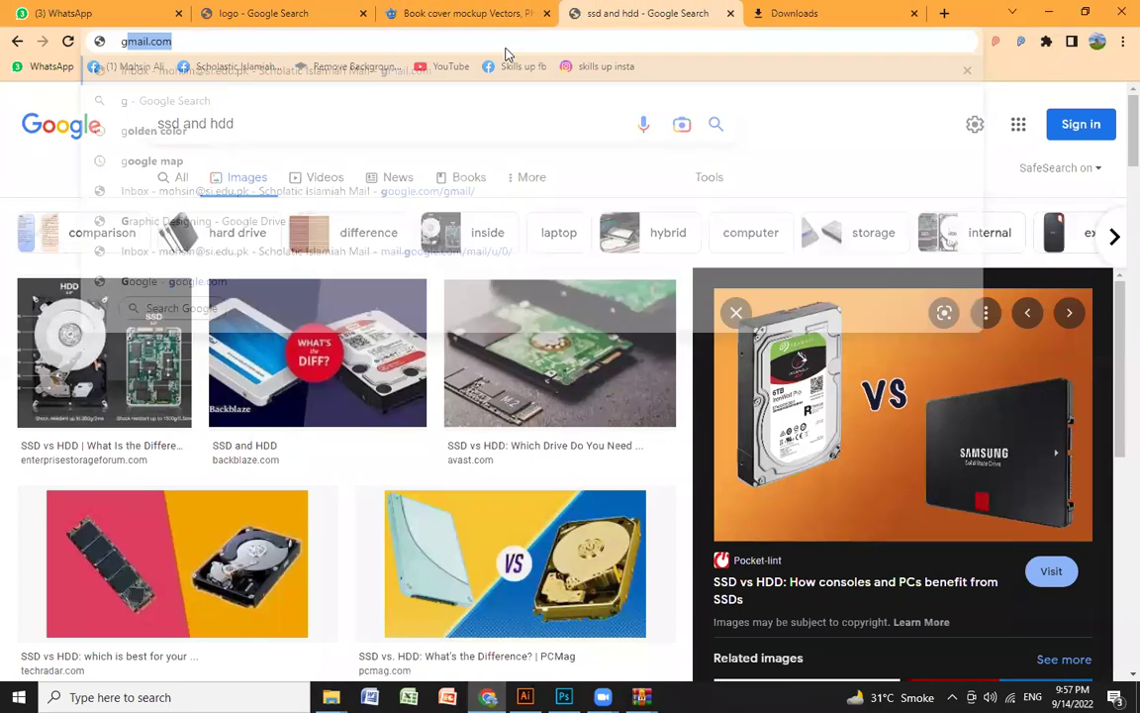
key(Return)
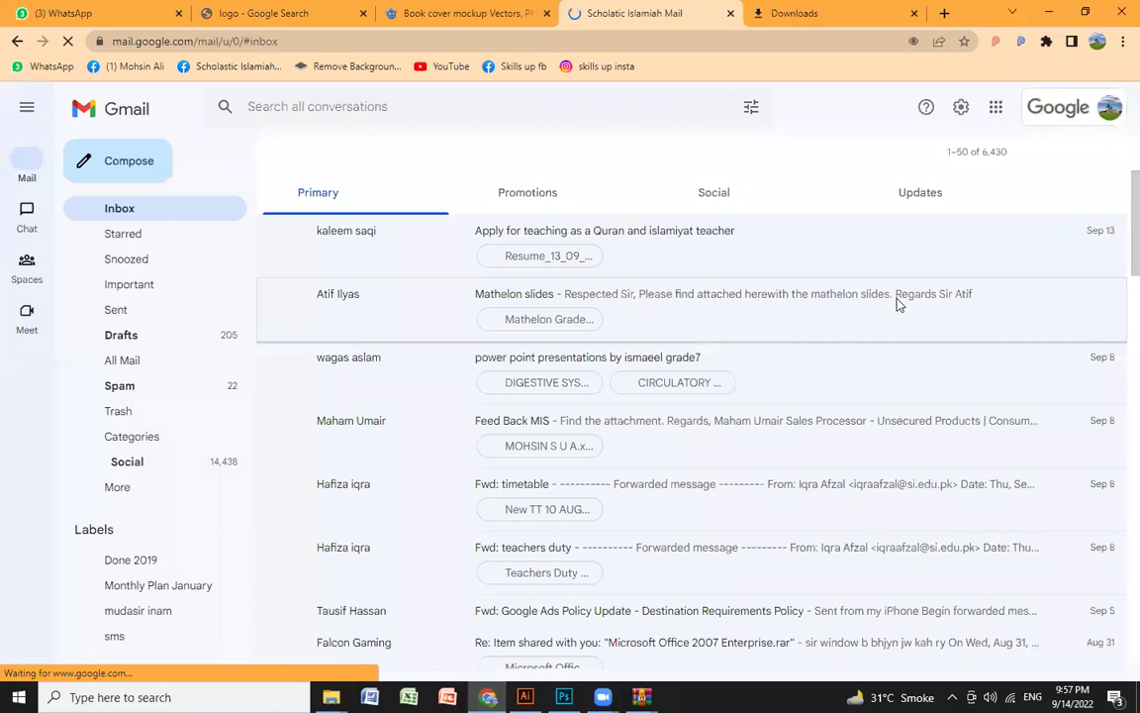
click(998, 114)
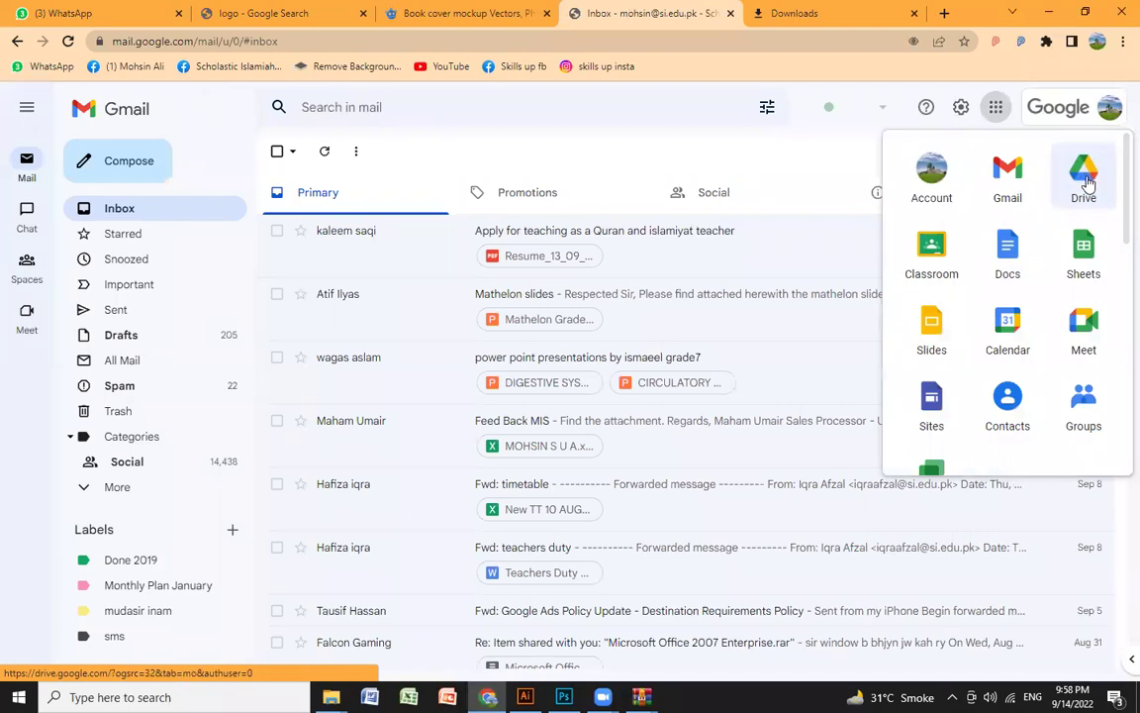
click(1086, 183)
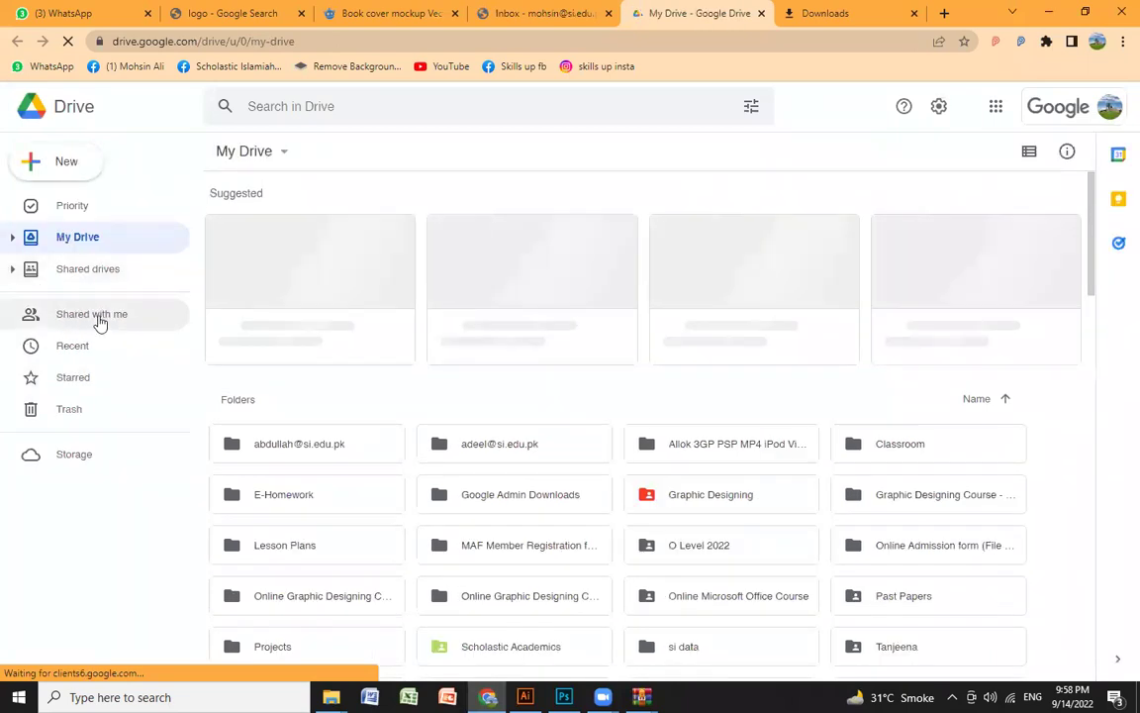
Open the Graphic Designing folder in Google Drive and review its Get link sharing dialog.
scroll(538, 382, down, 1)
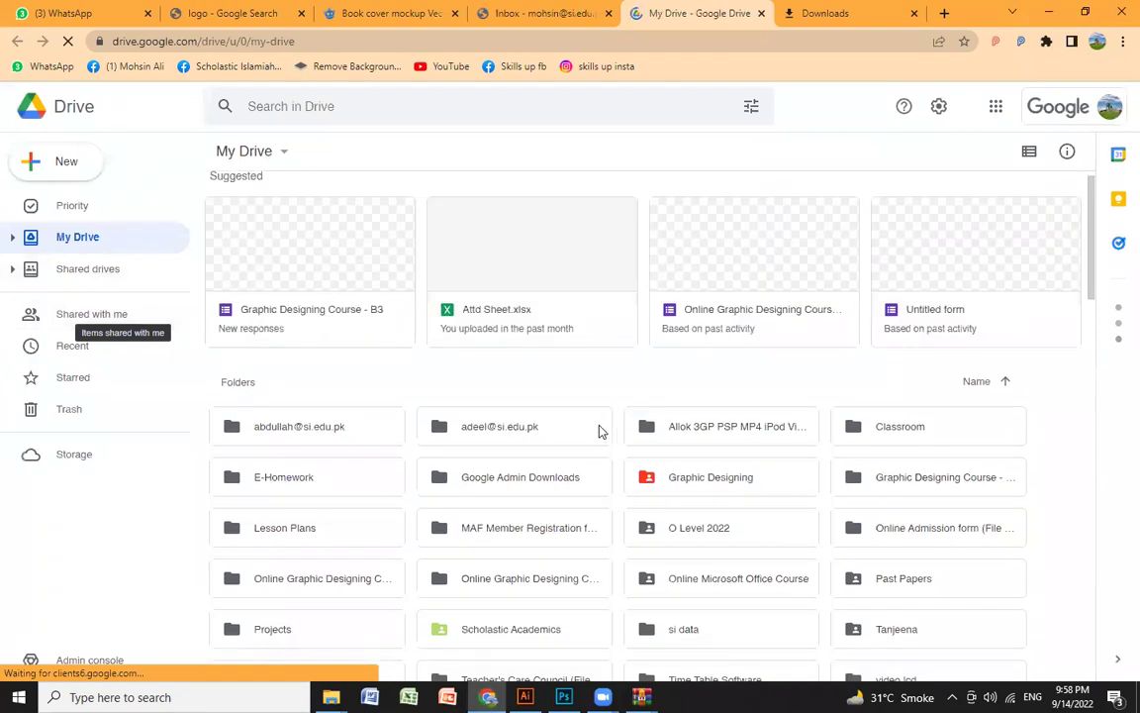
scroll(714, 408, down, 1)
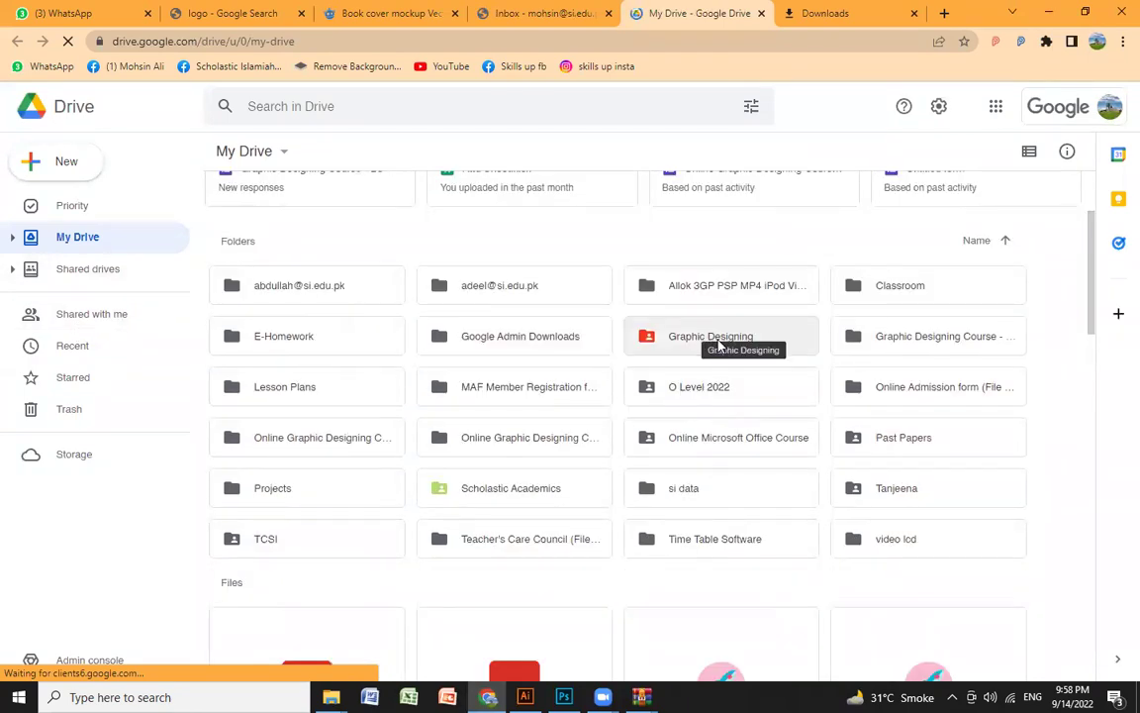
double_click(709, 339)
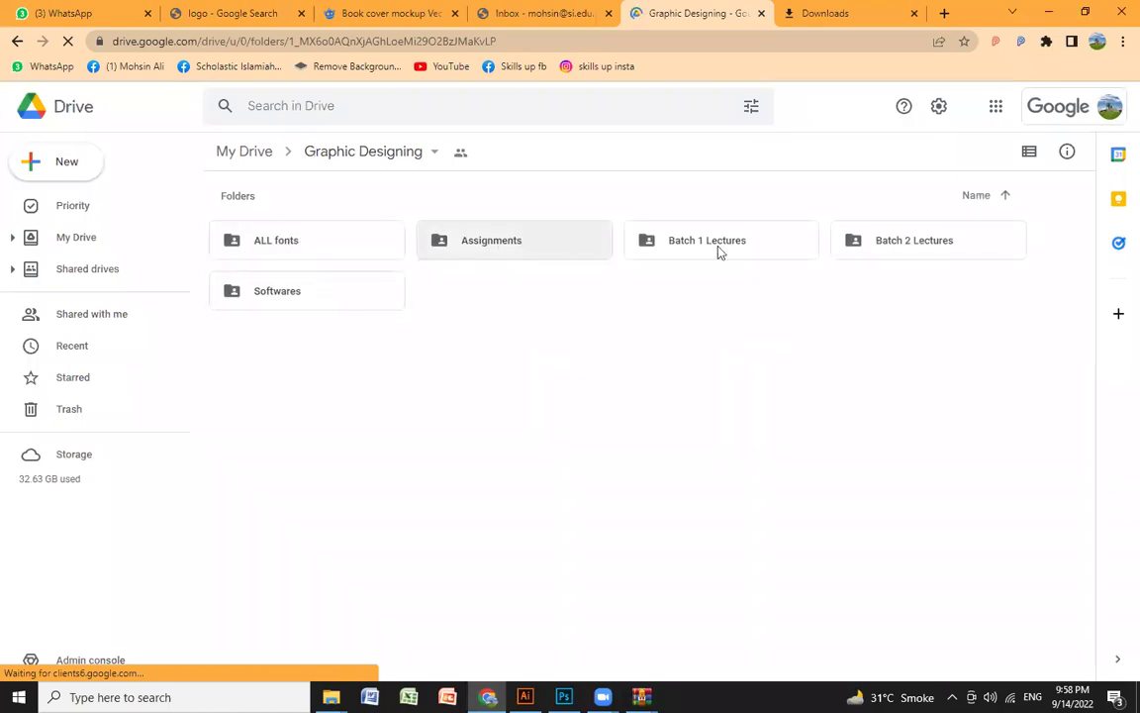
click(346, 155)
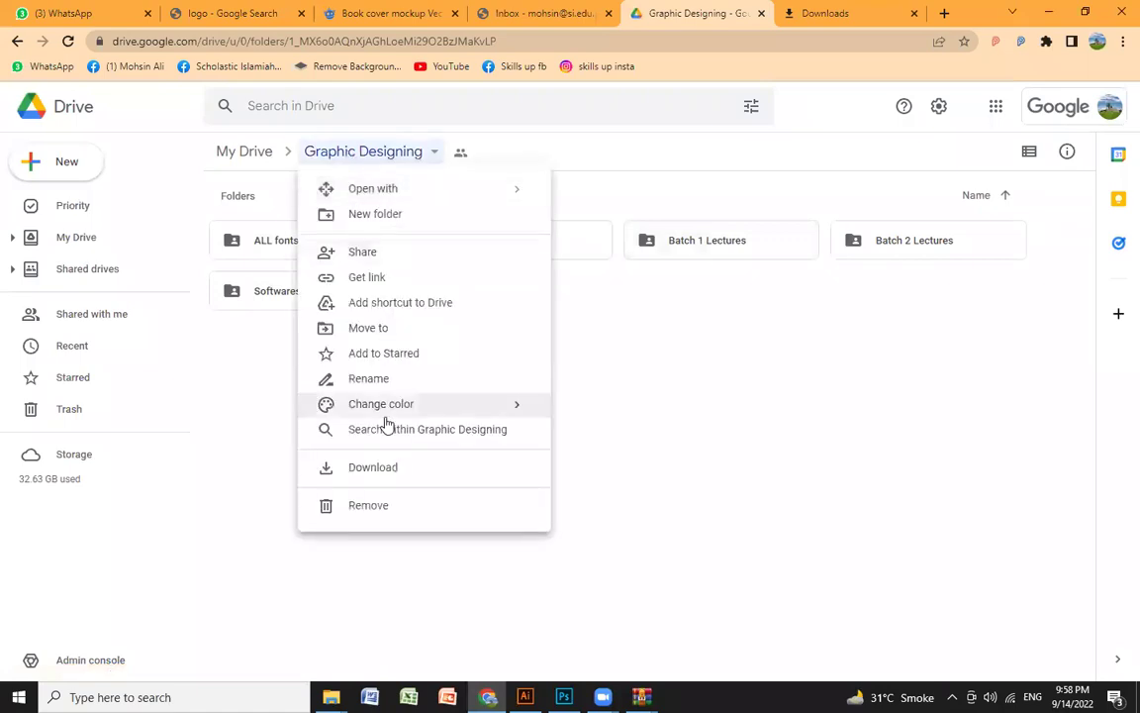
click(379, 281)
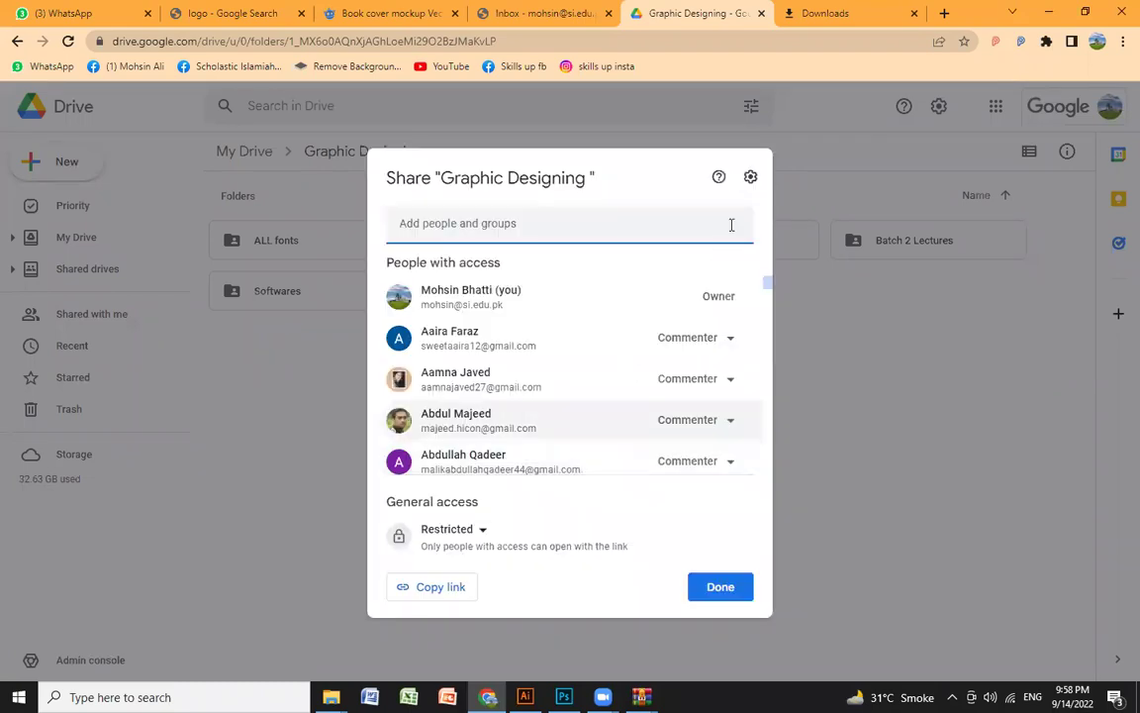
click(797, 479)
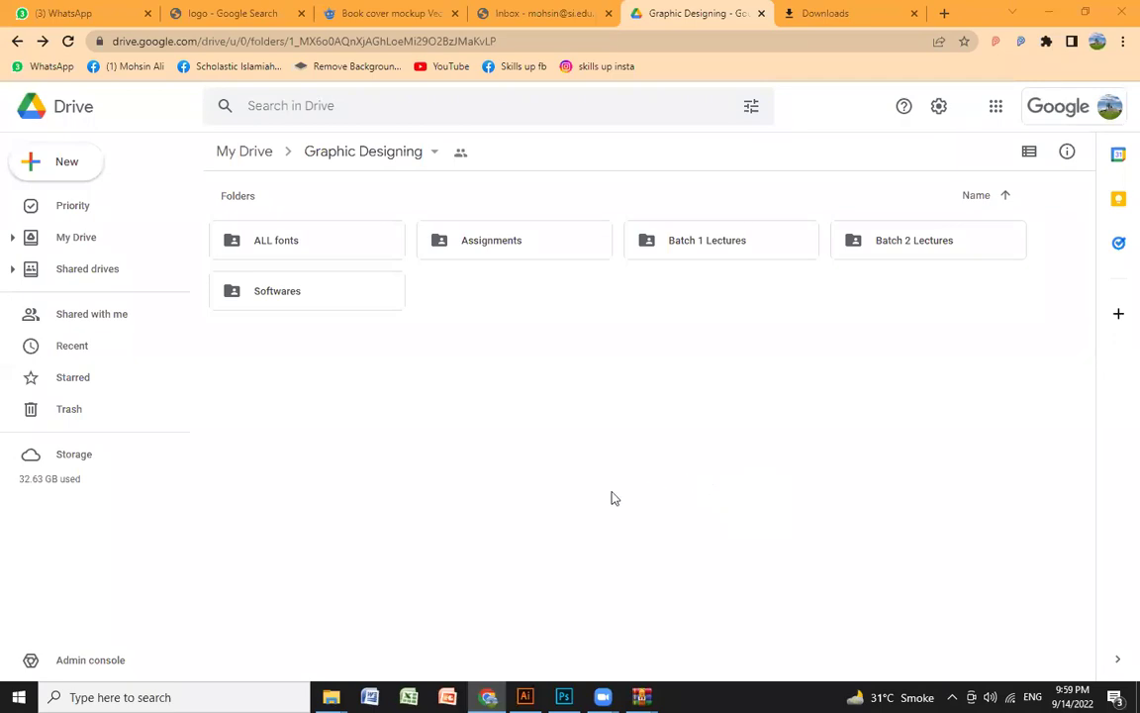
Delete every shape from the Illustrator artboard.
click(526, 697)
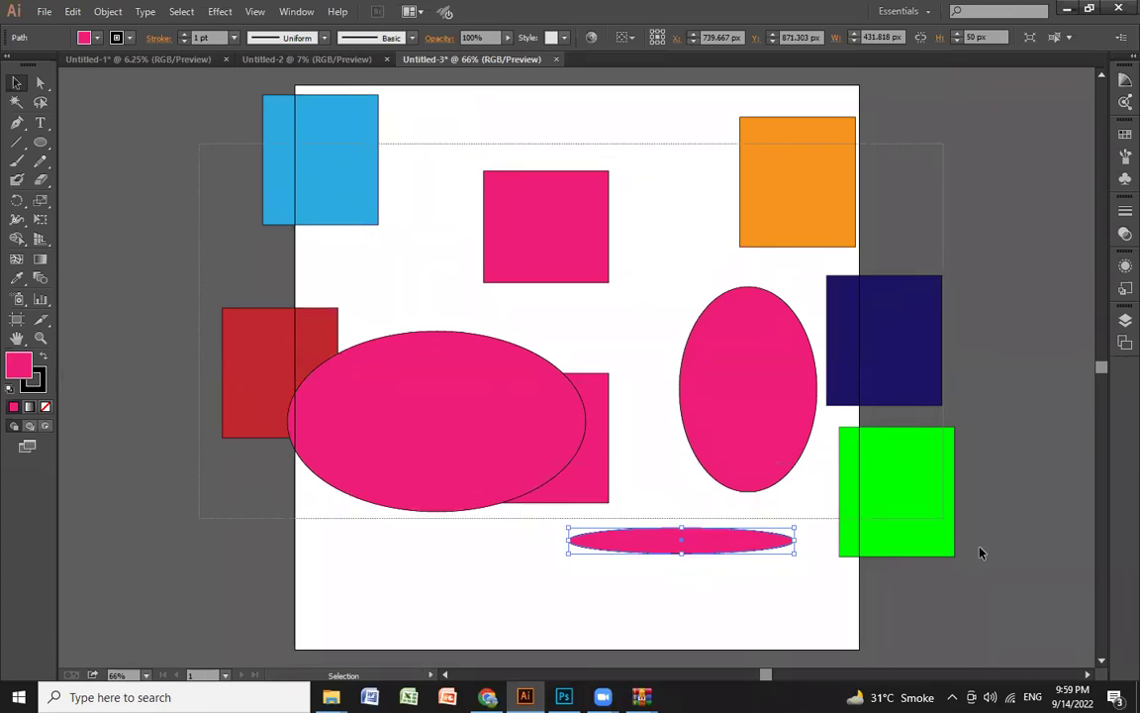
drag(669, 374, 989, 560)
key(Delete)
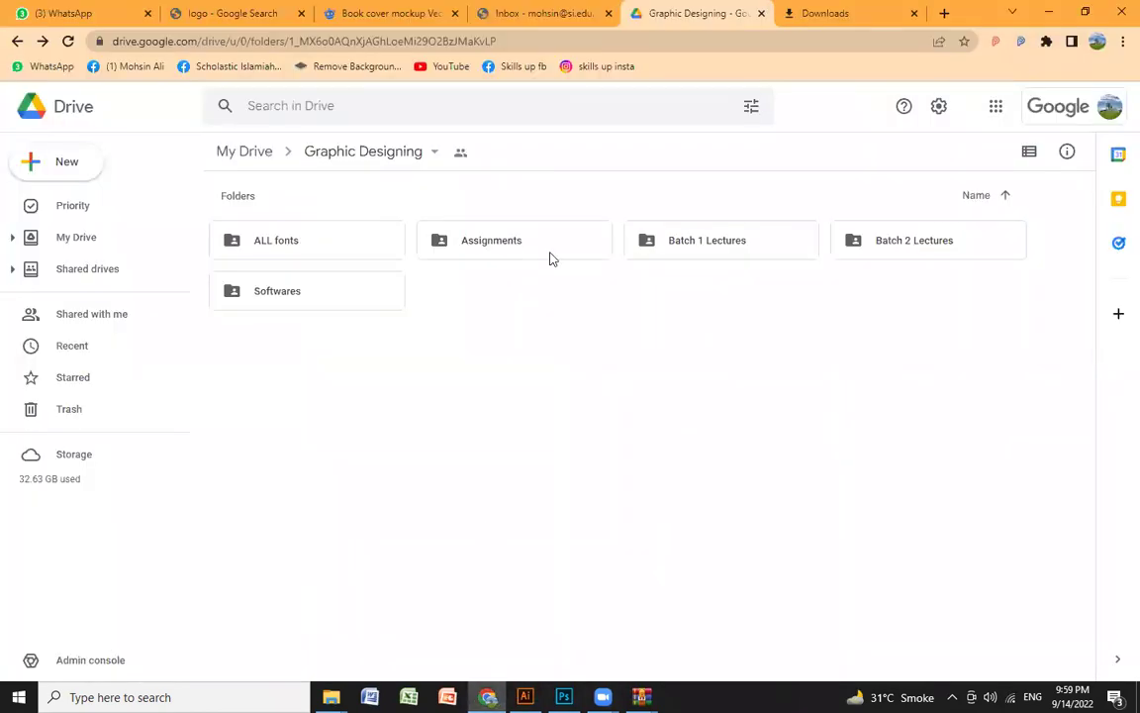
Copy the Google logo image from Chrome's logo image search results.
click(488, 696)
click(376, 14)
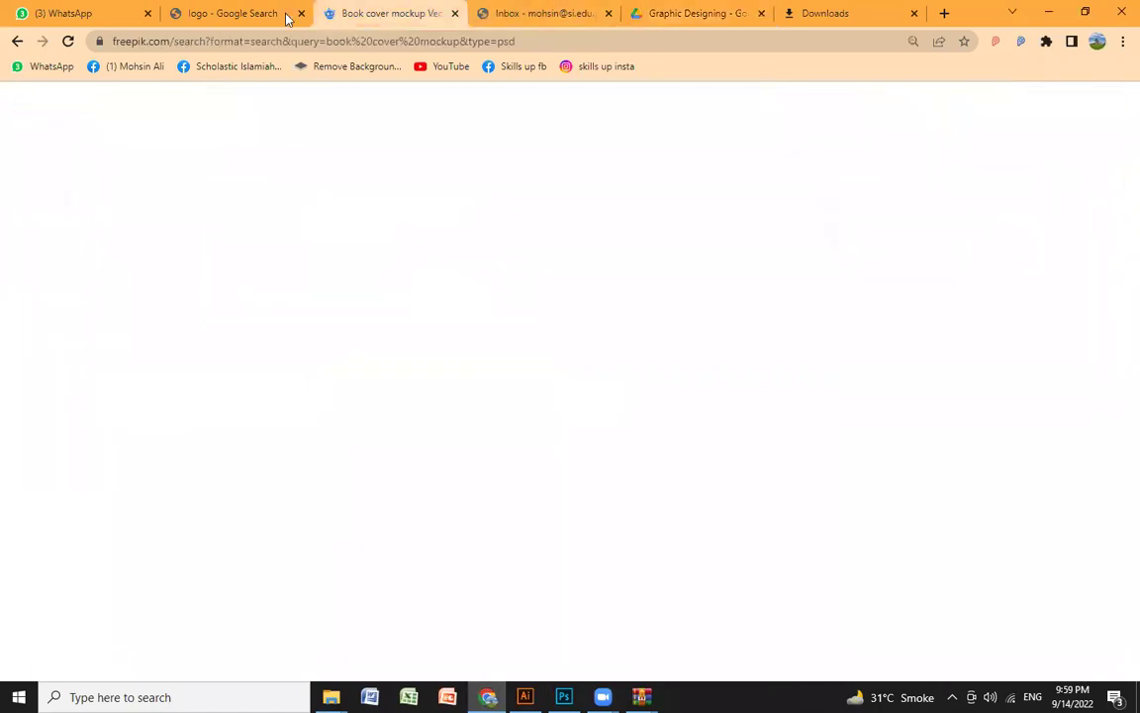
click(285, 13)
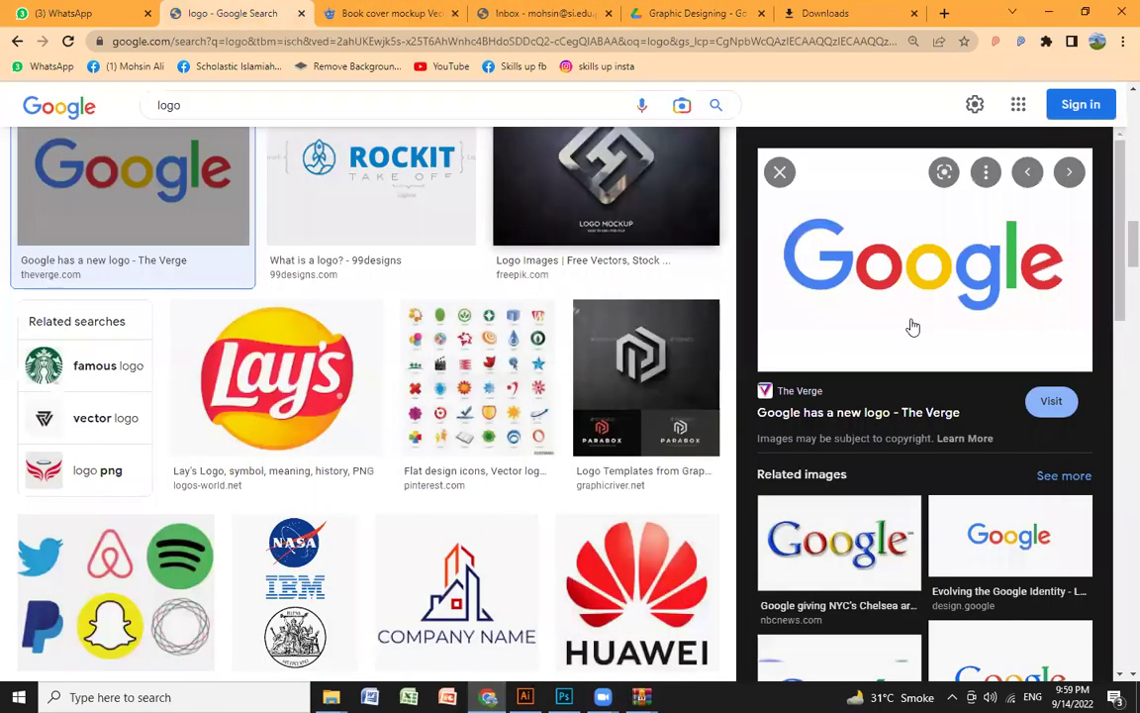
right_click(933, 265)
click(974, 444)
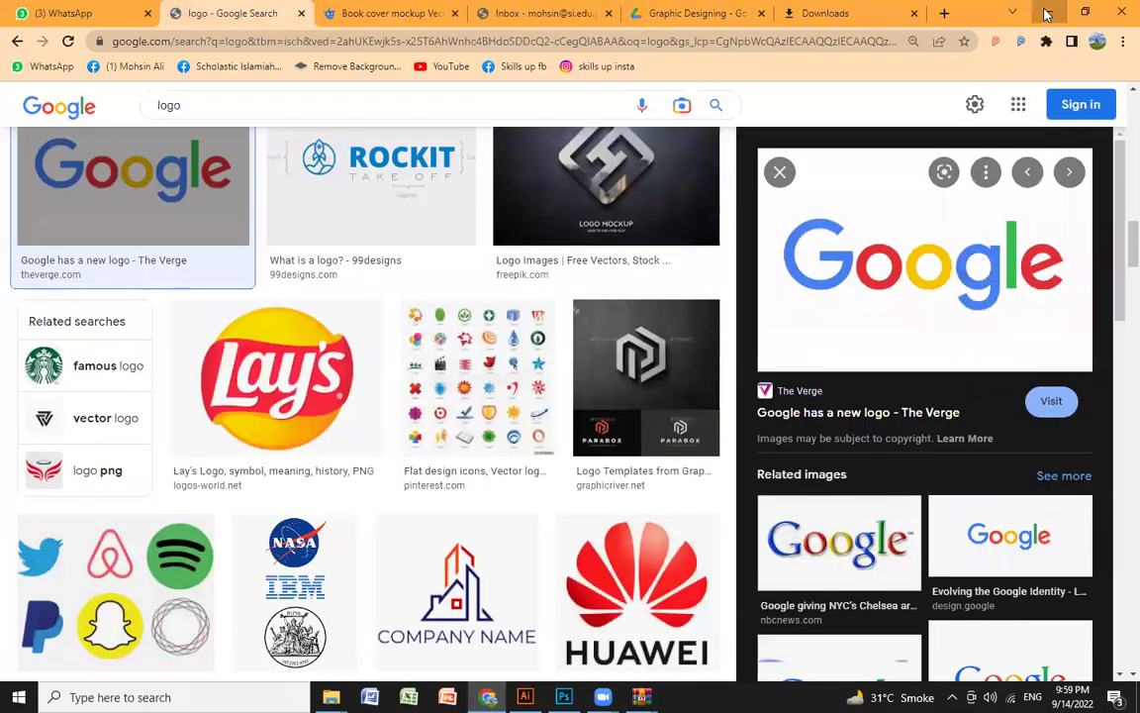
key(alt+Tab)
Paste the 1200 × 800 Google logo onto the Untitled-3 artboard, undoing a trial Image Trace.
key(ctrl)
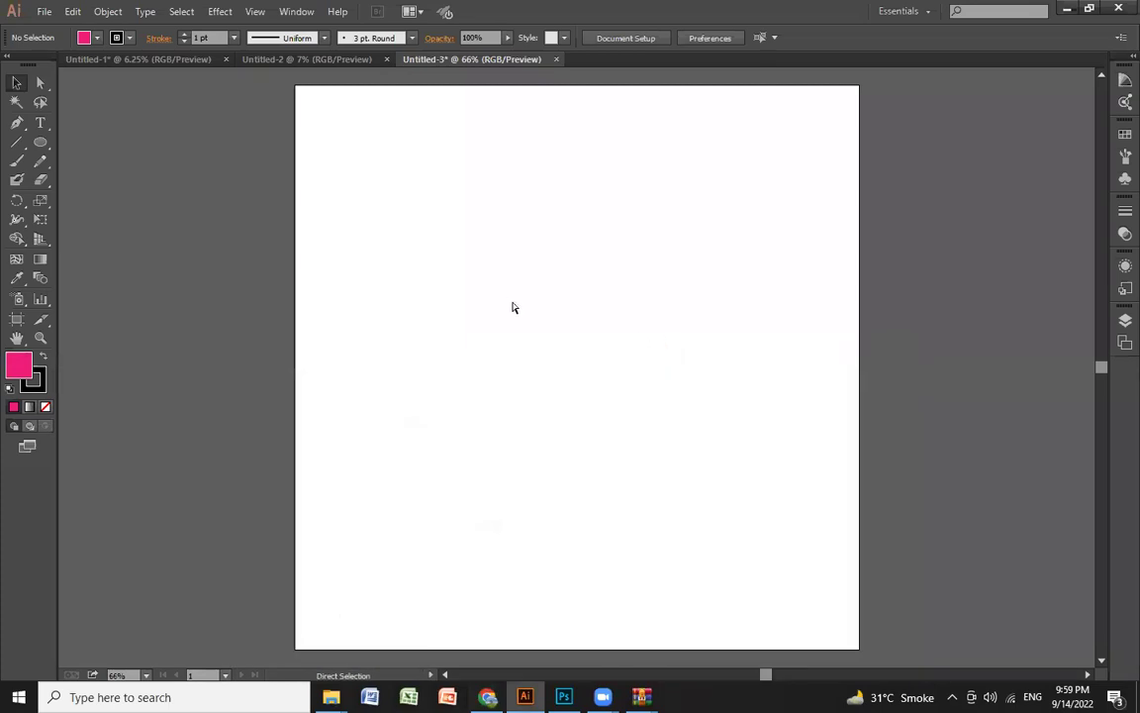
key(ctrl+v)
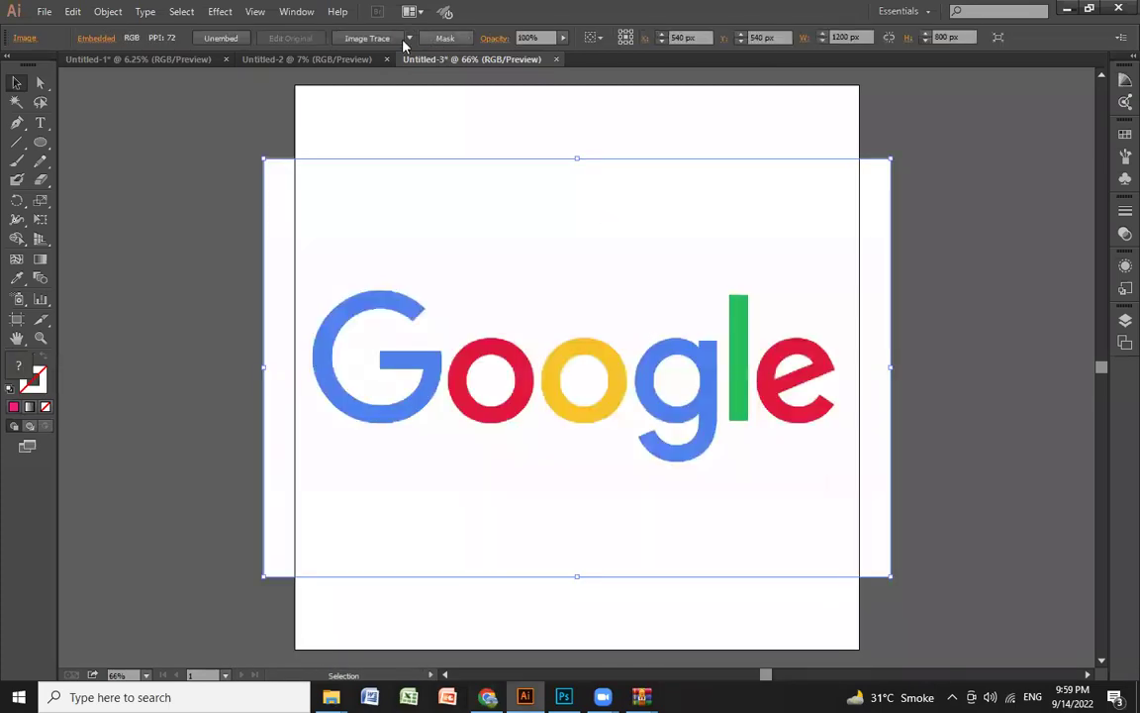
click(361, 40)
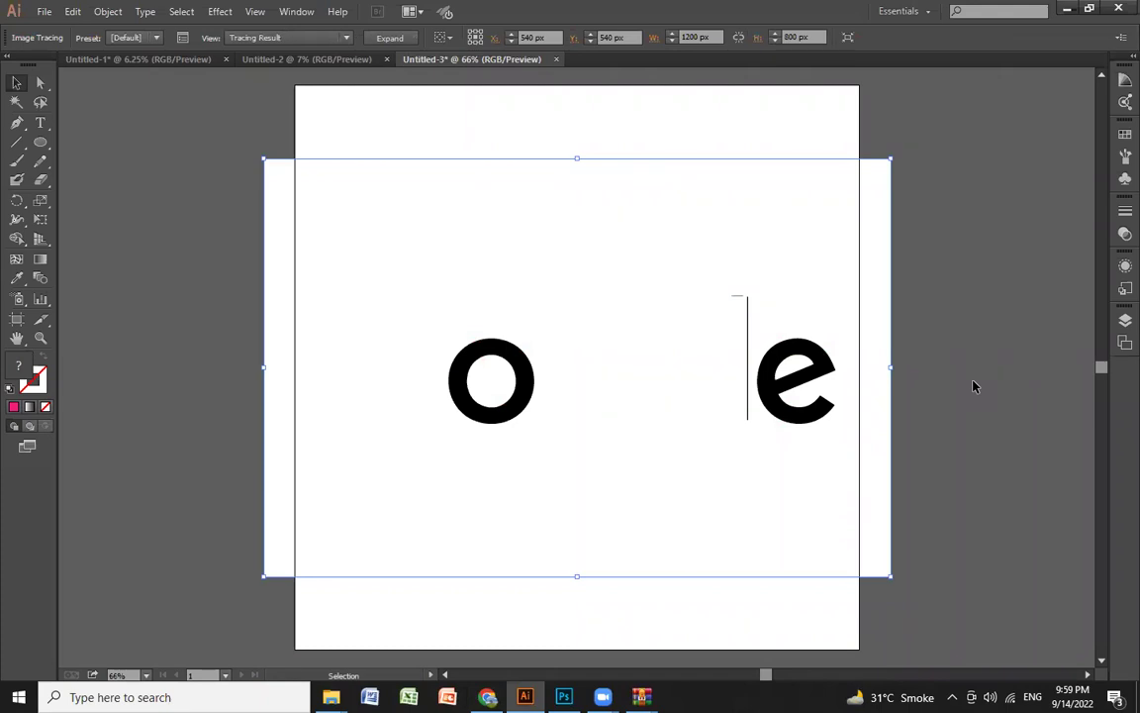
key(ctrl+z)
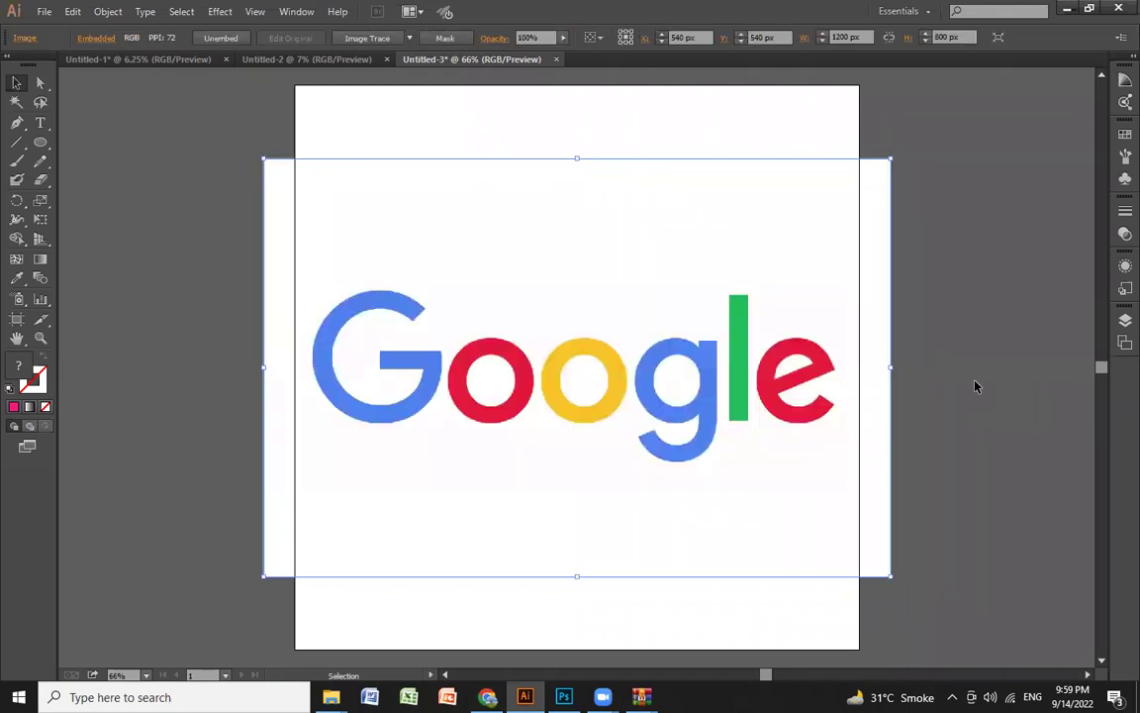
Show the Image Trace panel beside the logo with Advanced options expanded and Preview enabled.
click(296, 10)
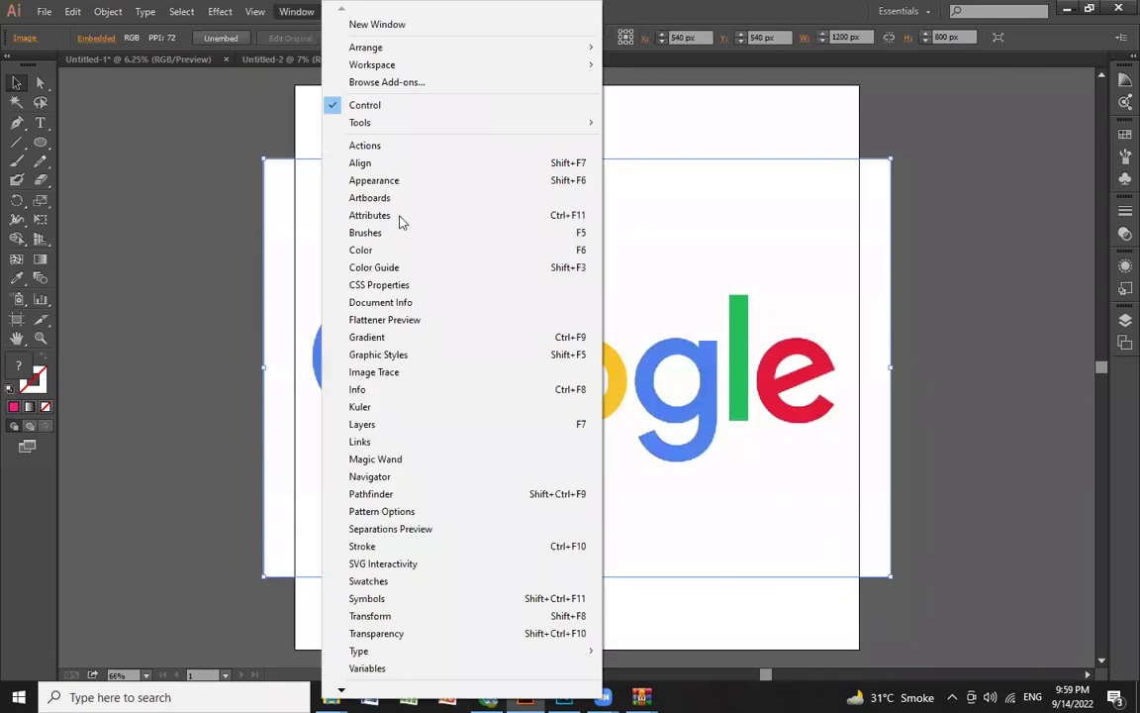
click(376, 373)
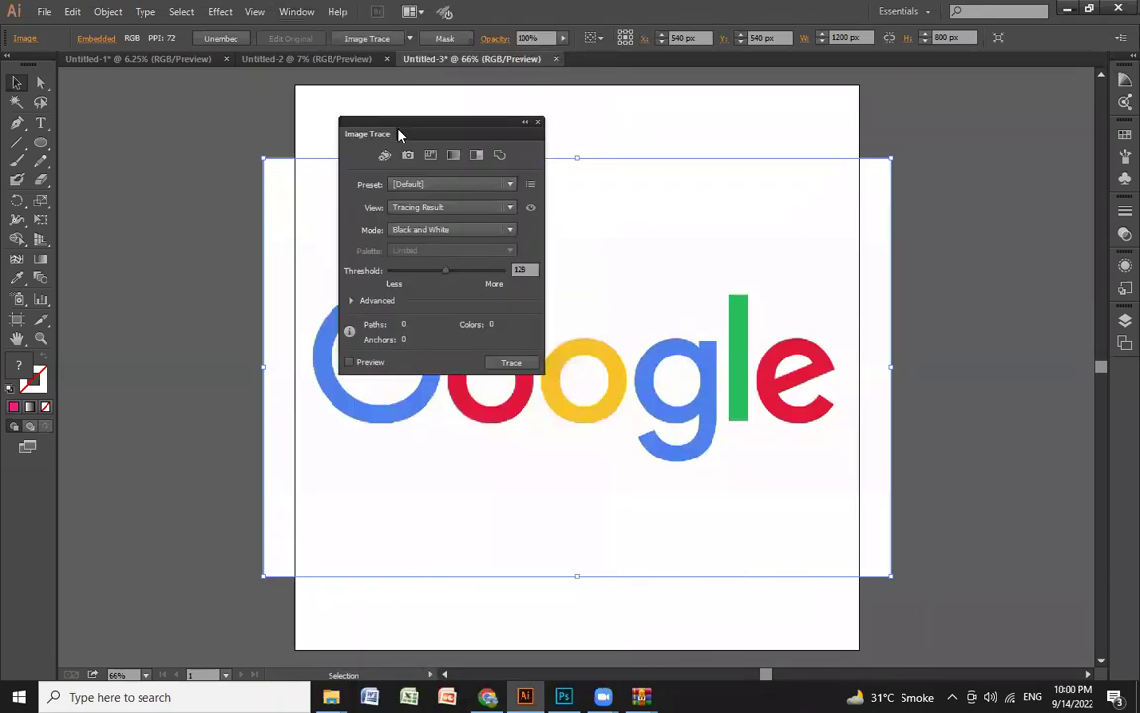
drag(398, 132, 862, 108)
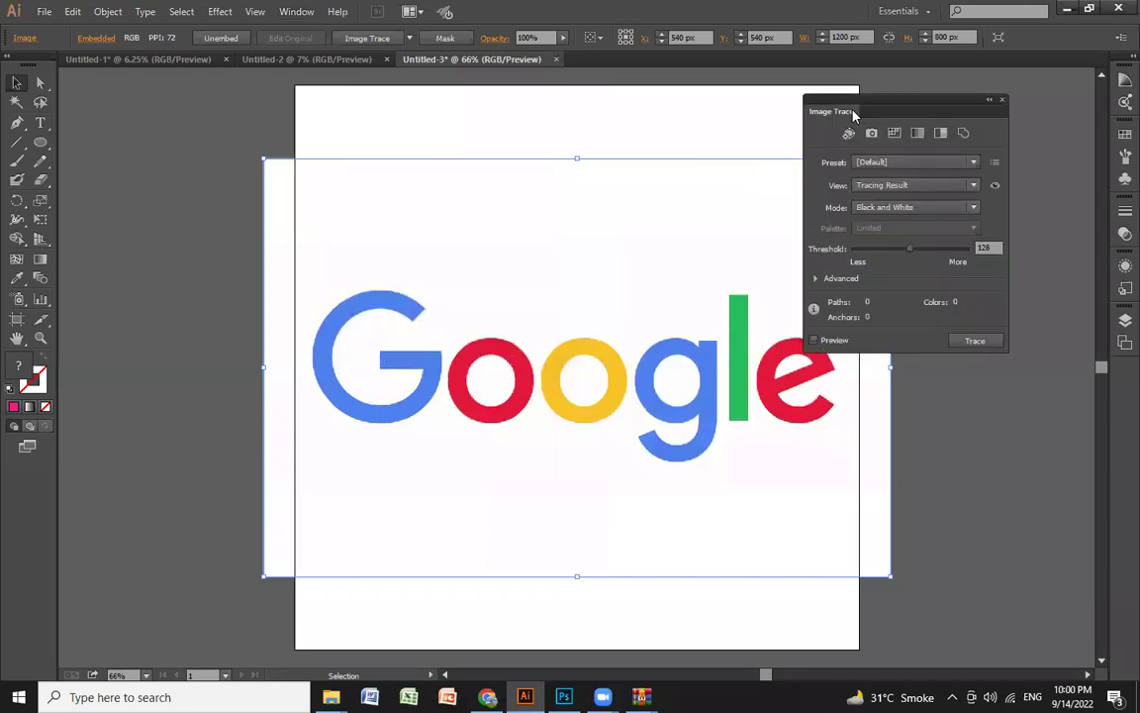
click(813, 279)
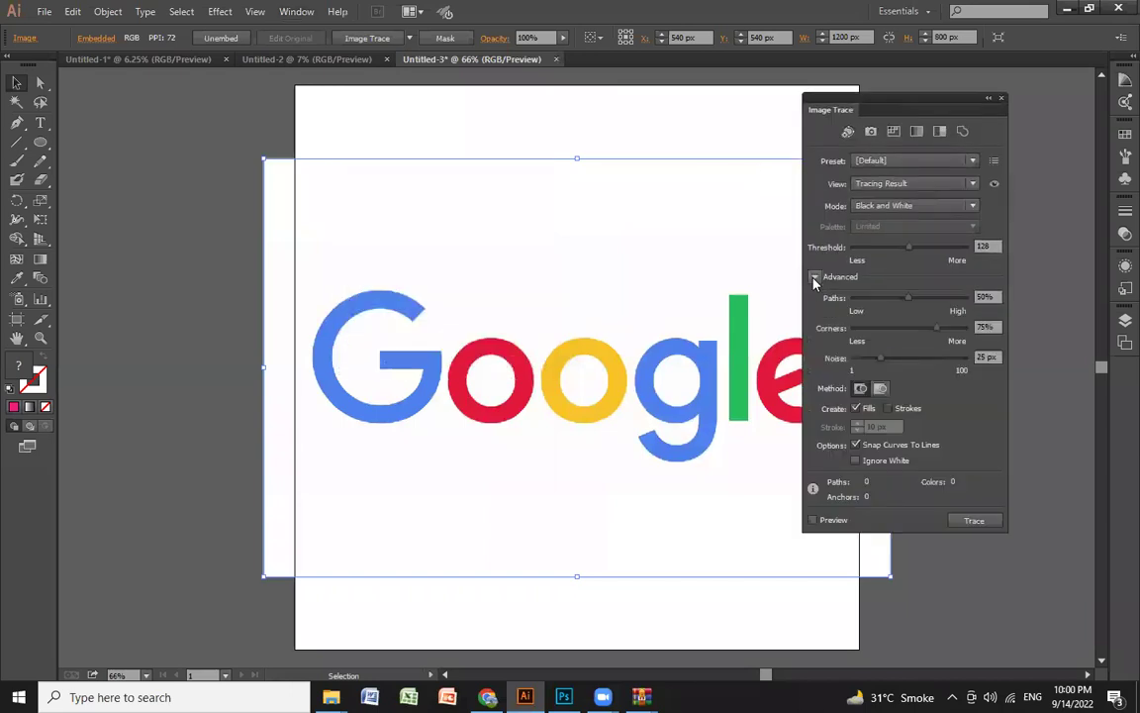
click(811, 520)
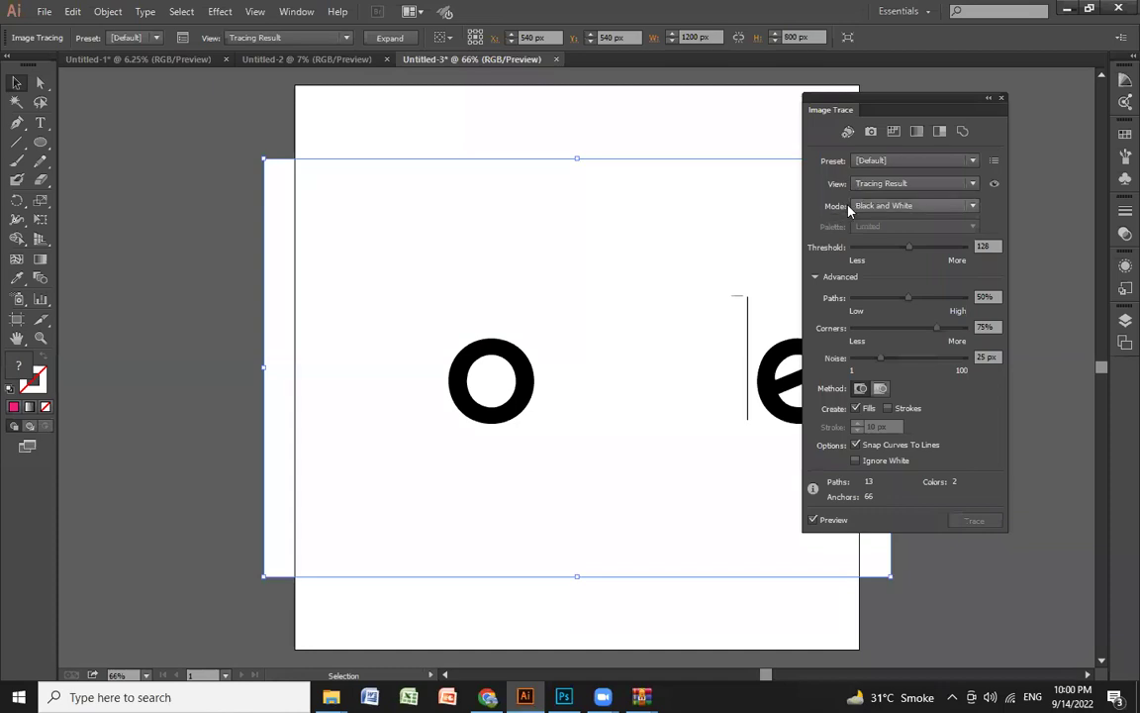
click(893, 210)
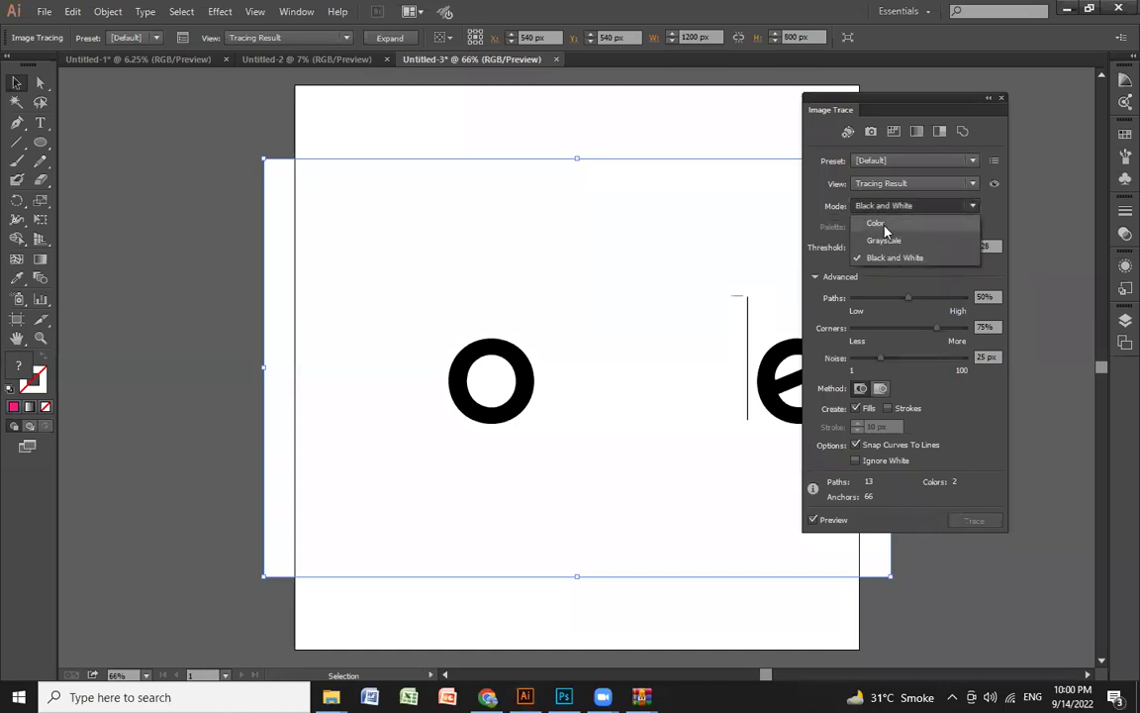
Set the trace to Color mode with 30 colours, Paths 59%, and Ignore White on.
click(893, 226)
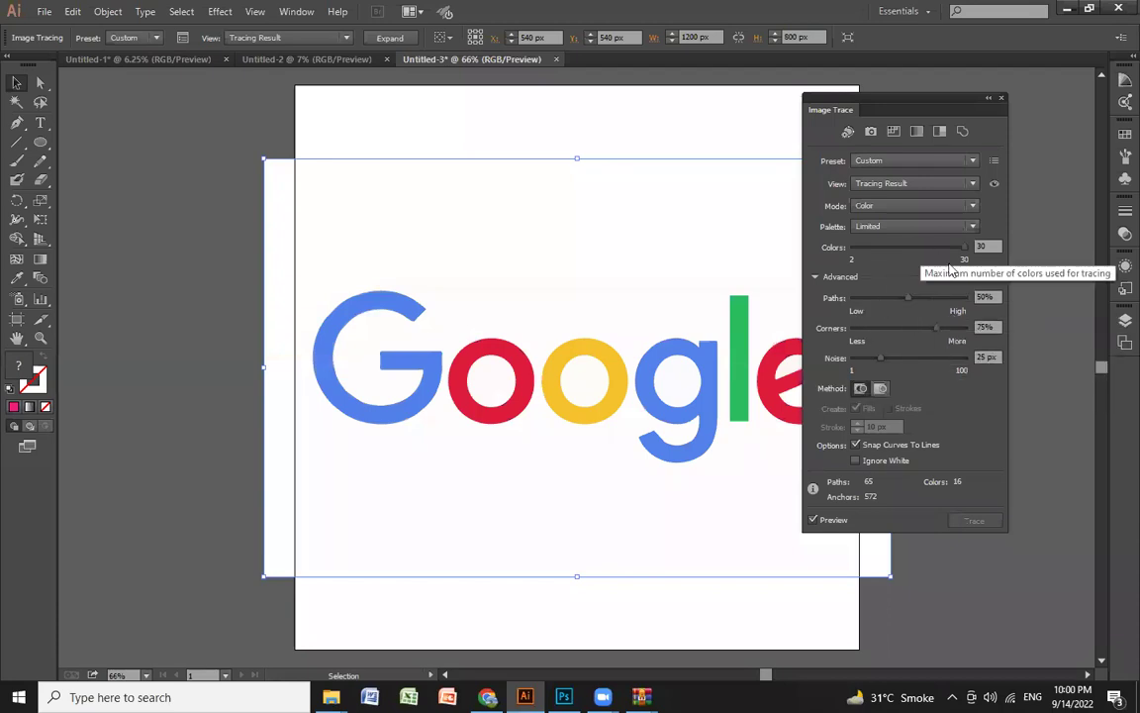
click(921, 298)
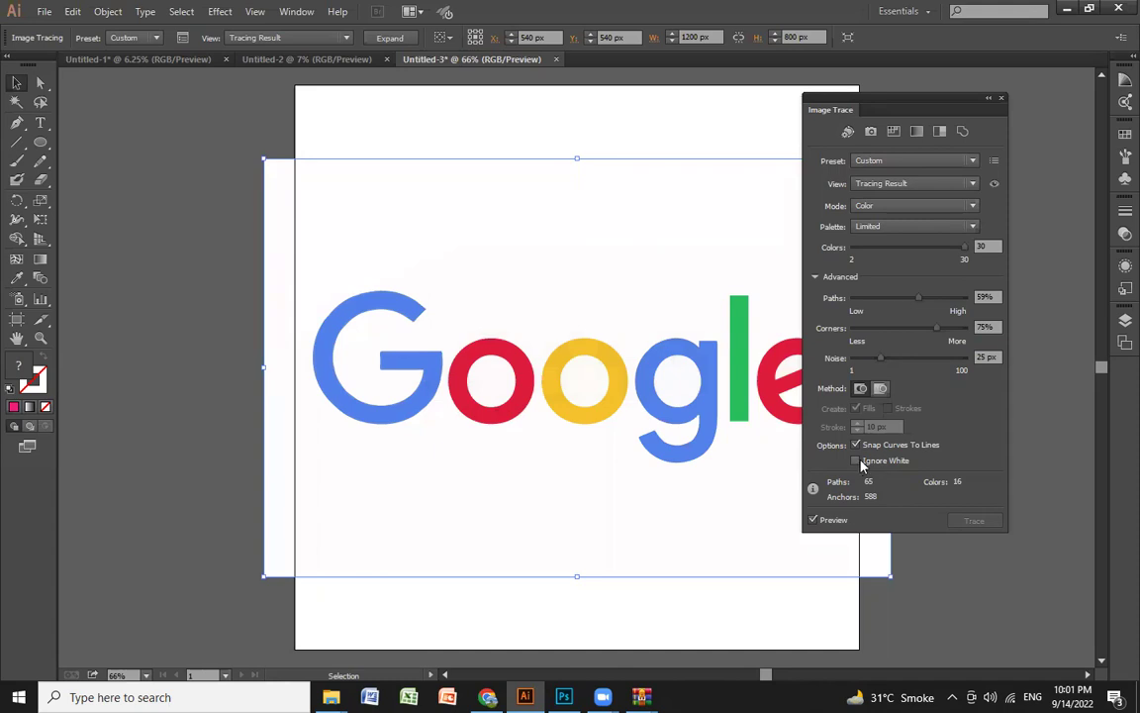
click(856, 462)
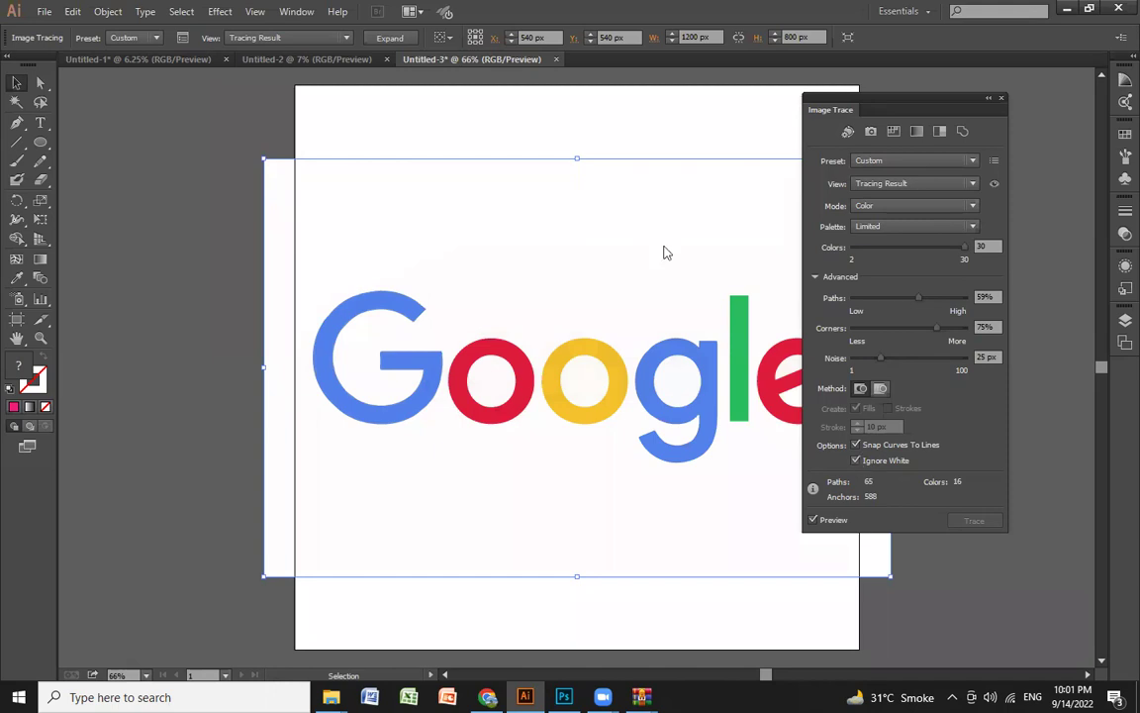